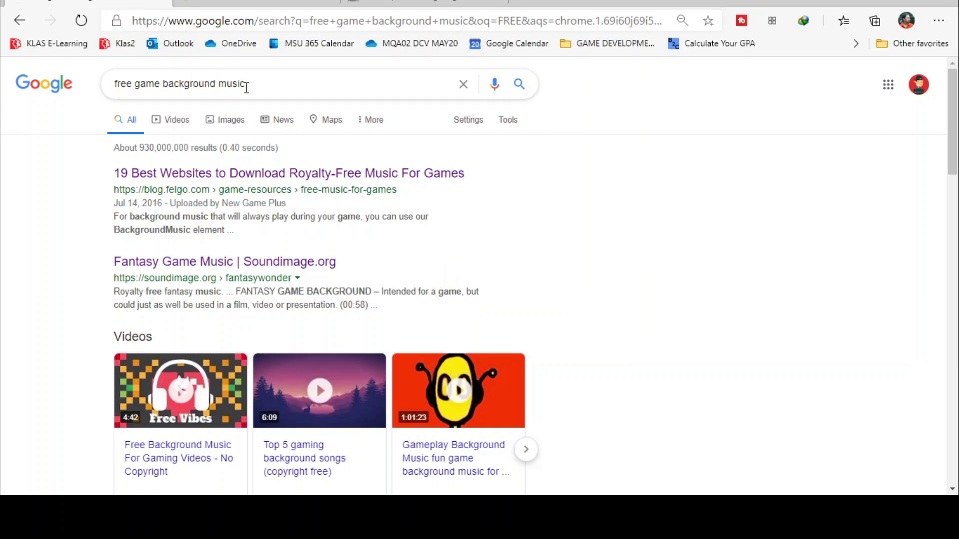
Step: Select the search query and browse the Google results for 'free game background music'
{"action": "triple_click", "coordinate": [306, 86]}
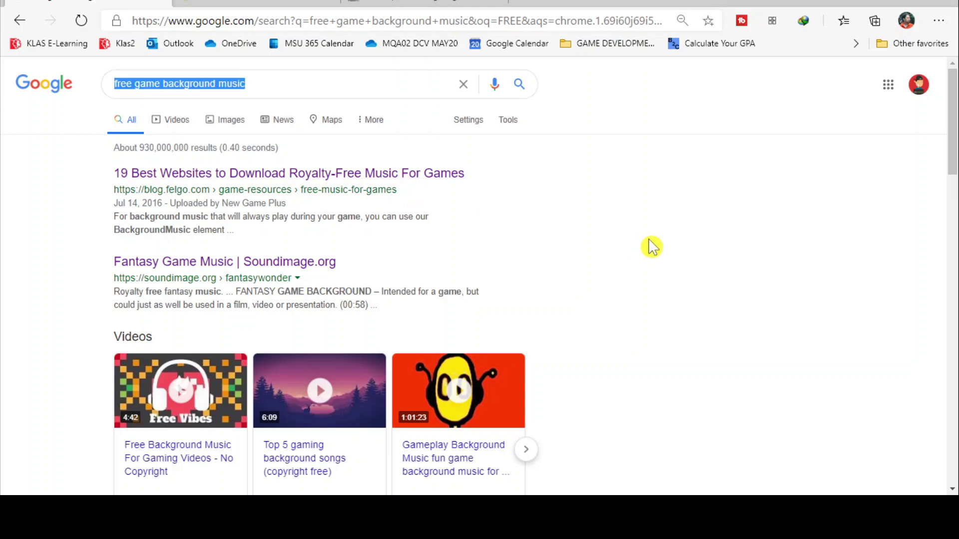
{"action": "scroll", "coordinate": [638, 364], "scroll_direction": "down", "scroll_amount": 12}
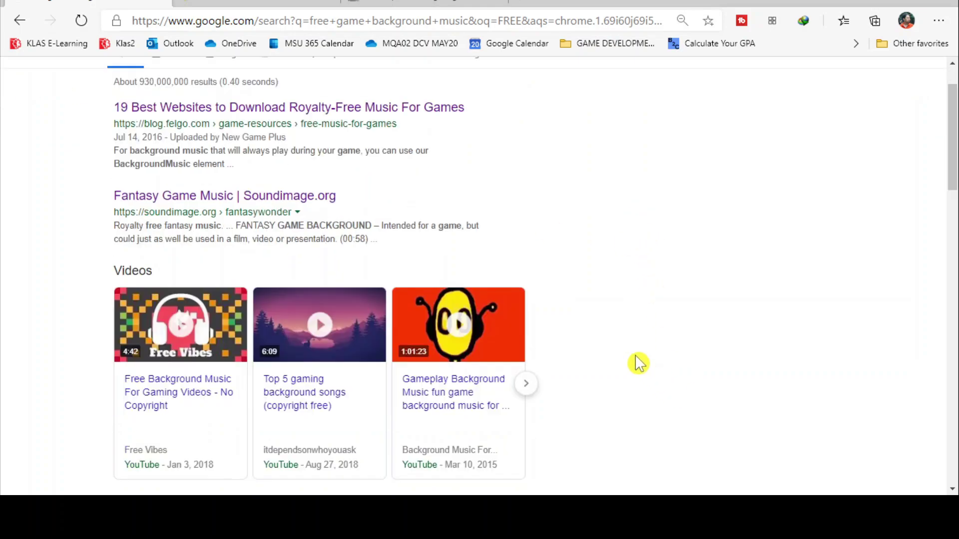
{"action": "scroll", "coordinate": [639, 374], "scroll_direction": "down", "scroll_amount": 7}
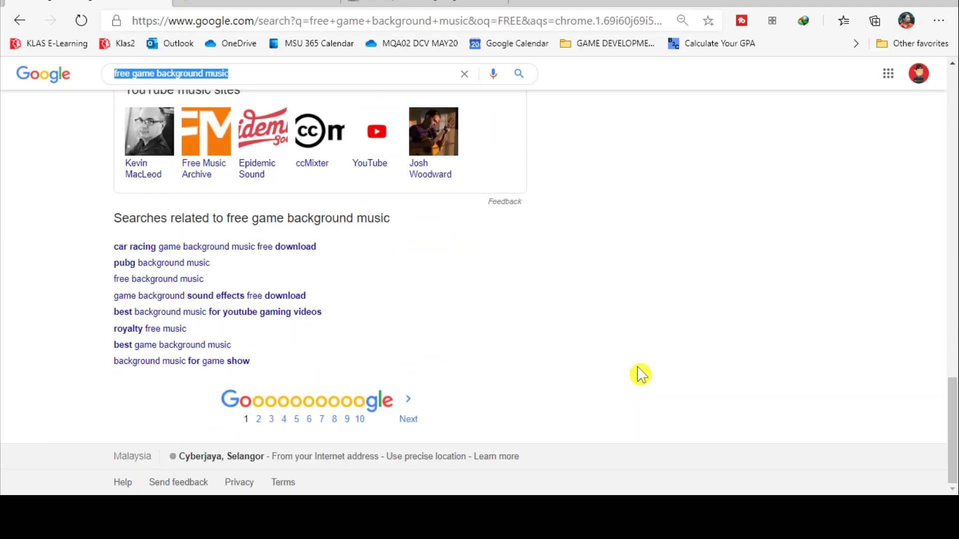
{"action": "scroll", "coordinate": [640, 374], "scroll_direction": "up", "scroll_amount": 13}
{"action": "scroll", "coordinate": [639, 373], "scroll_direction": "up", "scroll_amount": 5}
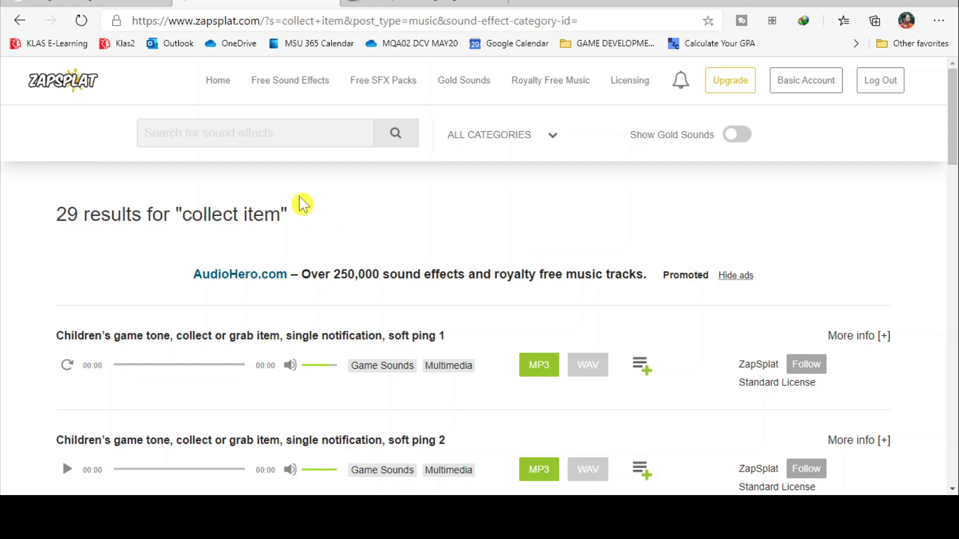
Step: Preview the soft ping 1 and soft ping 2 collect-item sounds on Zapsplat
{"action": "left_click", "coordinate": [314, 129]}
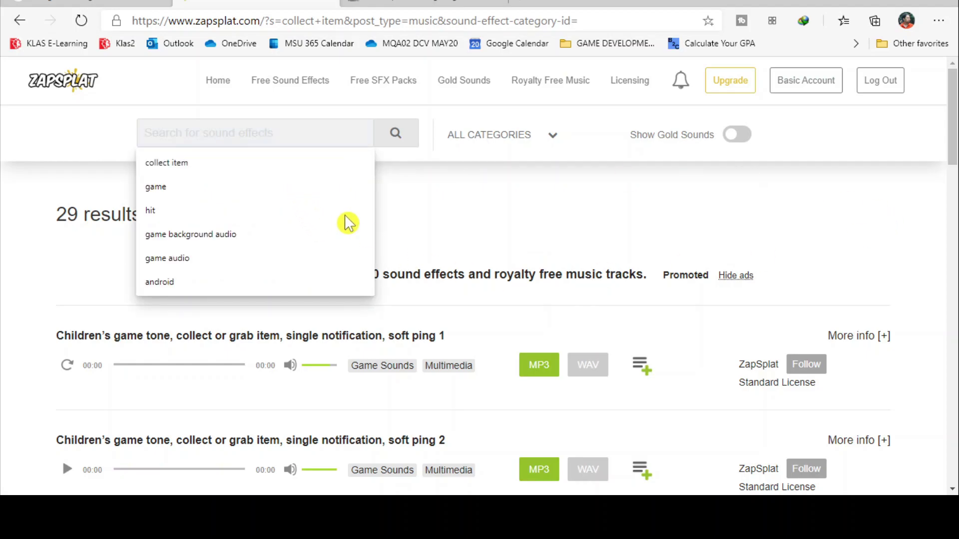
{"action": "left_click", "coordinate": [943, 257]}
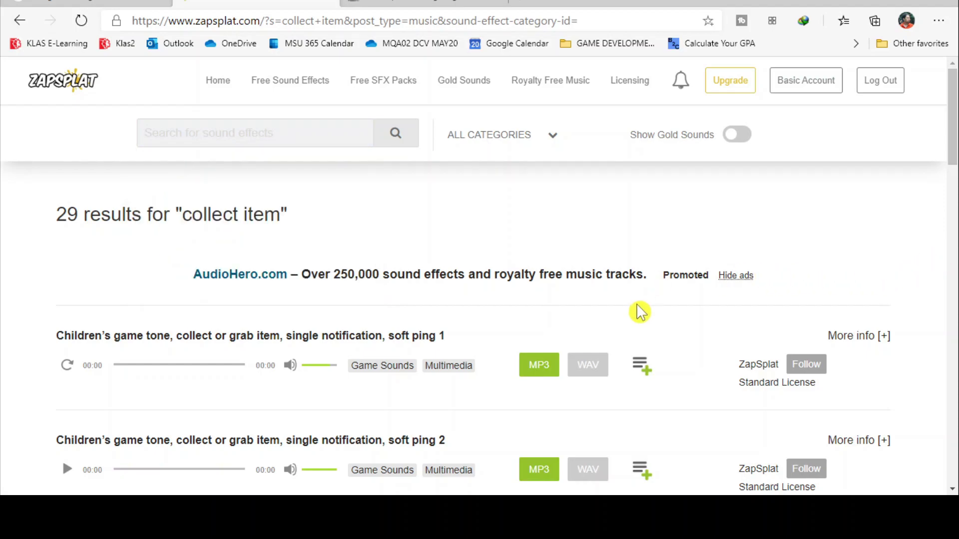
{"action": "scroll", "coordinate": [639, 312], "scroll_direction": "down", "scroll_amount": 5}
{"action": "scroll", "coordinate": [637, 313], "scroll_direction": "up", "scroll_amount": 5}
{"action": "scroll", "coordinate": [634, 320], "scroll_direction": "down", "scroll_amount": 1}
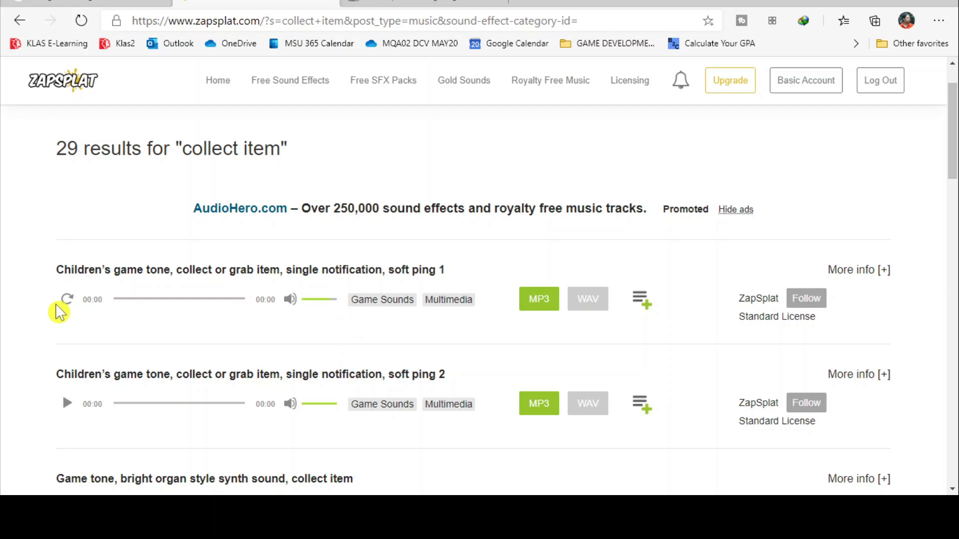
{"action": "left_click", "coordinate": [66, 302]}
{"action": "left_click", "coordinate": [68, 400]}
Step: Download the soft ping 1 sound as an MP3
{"action": "scroll", "coordinate": [150, 384], "scroll_direction": "down", "scroll_amount": 3}
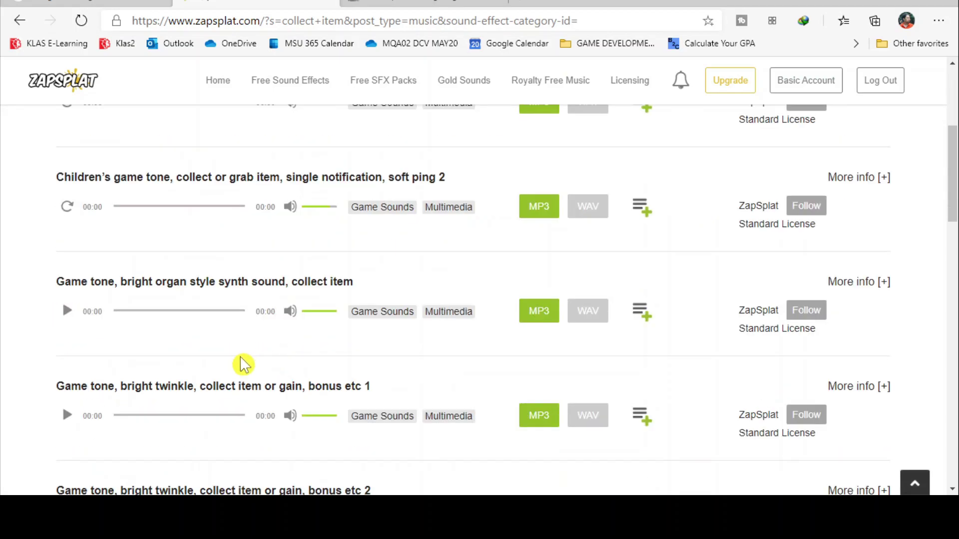
{"action": "scroll", "coordinate": [250, 319], "scroll_direction": "up", "scroll_amount": 3}
{"action": "scroll", "coordinate": [480, 349], "scroll_direction": "up", "scroll_amount": 1}
{"action": "left_click", "coordinate": [540, 380]}
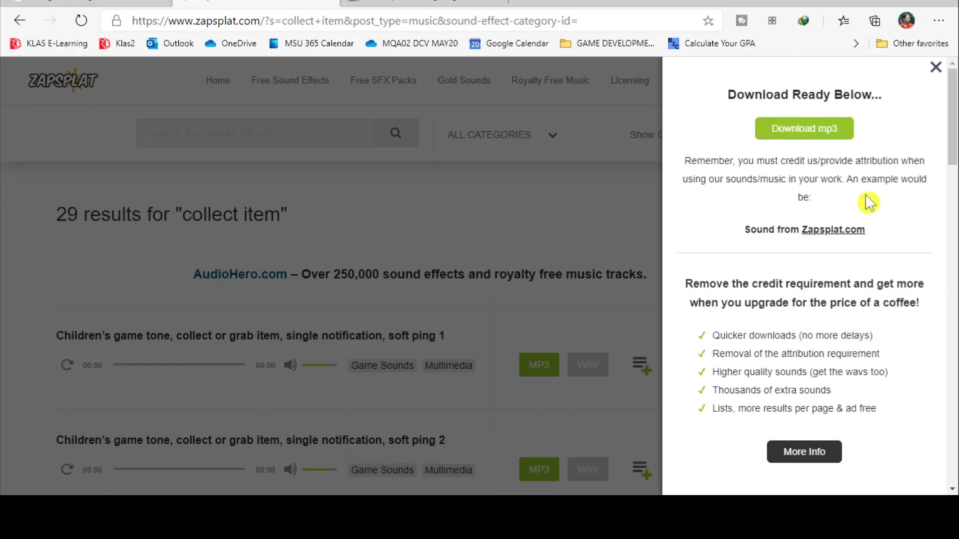
{"action": "left_click", "coordinate": [825, 146]}
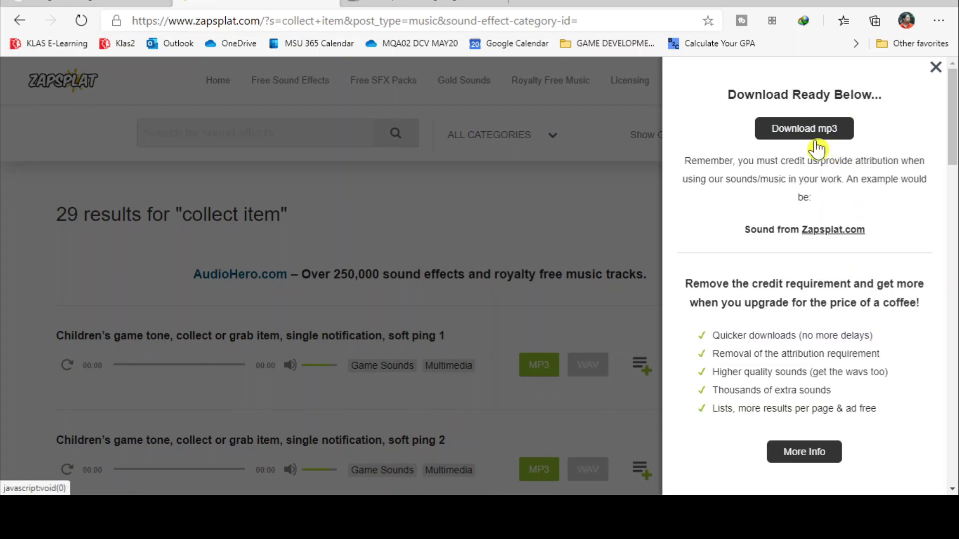
{"action": "left_click", "coordinate": [400, 6]}
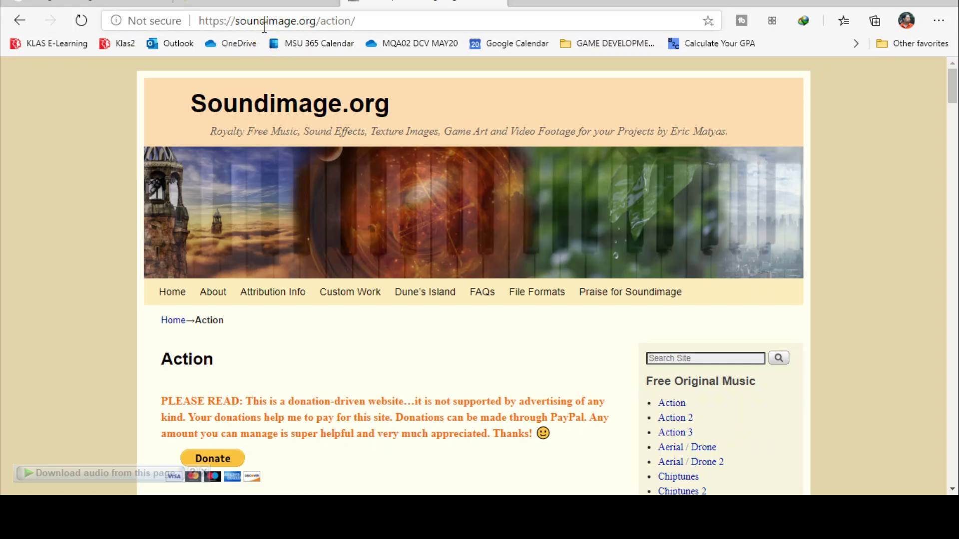
Step: Browse Soundimage.org Action tracks such as Car Theft 101 and Grunge Street Game
{"action": "scroll", "coordinate": [633, 245], "scroll_direction": "down", "scroll_amount": 5}
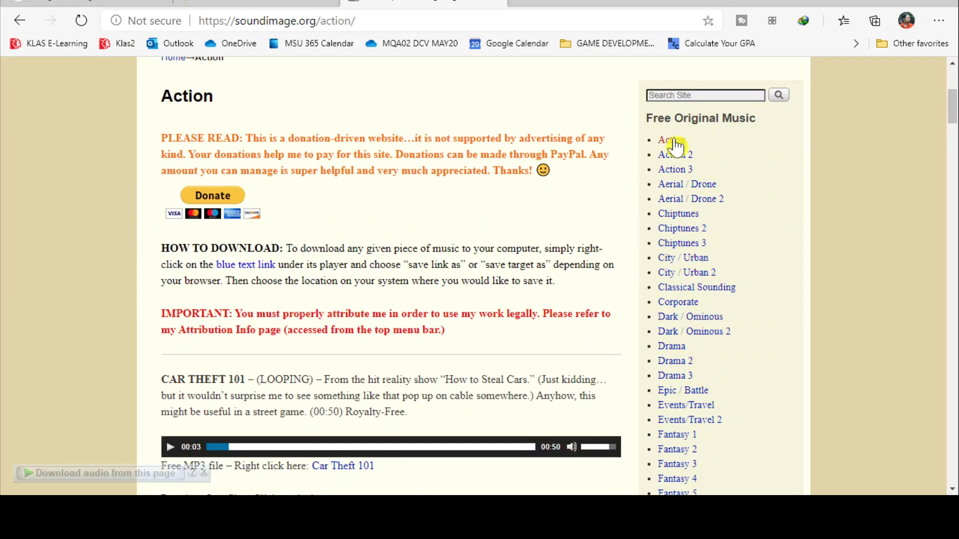
{"action": "scroll", "coordinate": [714, 235], "scroll_direction": "down", "scroll_amount": 5}
{"action": "scroll", "coordinate": [704, 264], "scroll_direction": "up", "scroll_amount": 10}
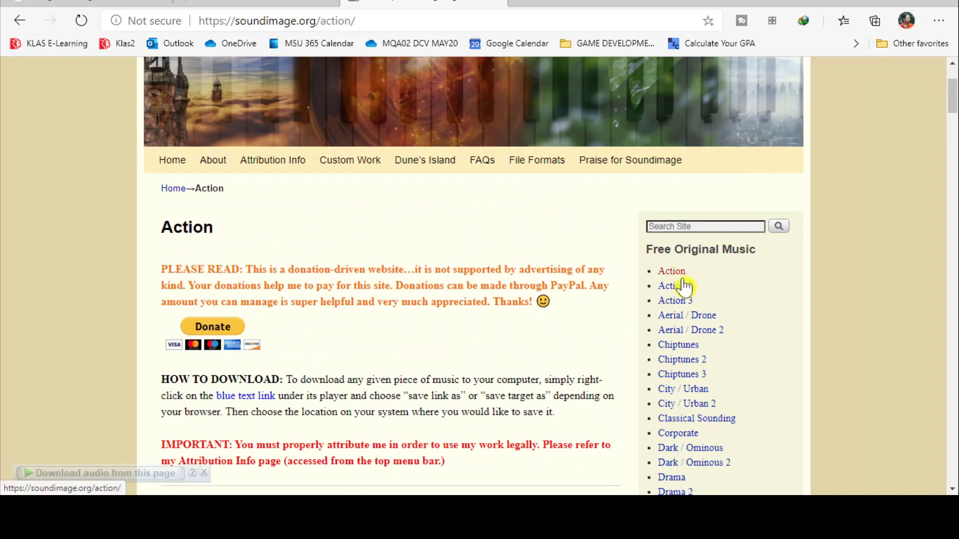
{"action": "scroll", "coordinate": [442, 325], "scroll_direction": "down", "scroll_amount": 4}
{"action": "scroll", "coordinate": [444, 330], "scroll_direction": "down", "scroll_amount": 10}
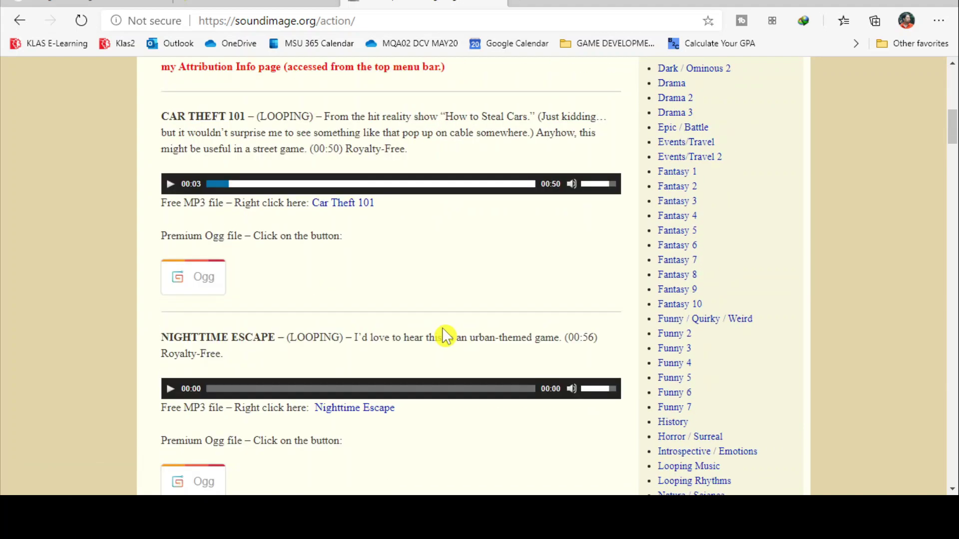
{"action": "scroll", "coordinate": [469, 350], "scroll_direction": "down", "scroll_amount": 3}
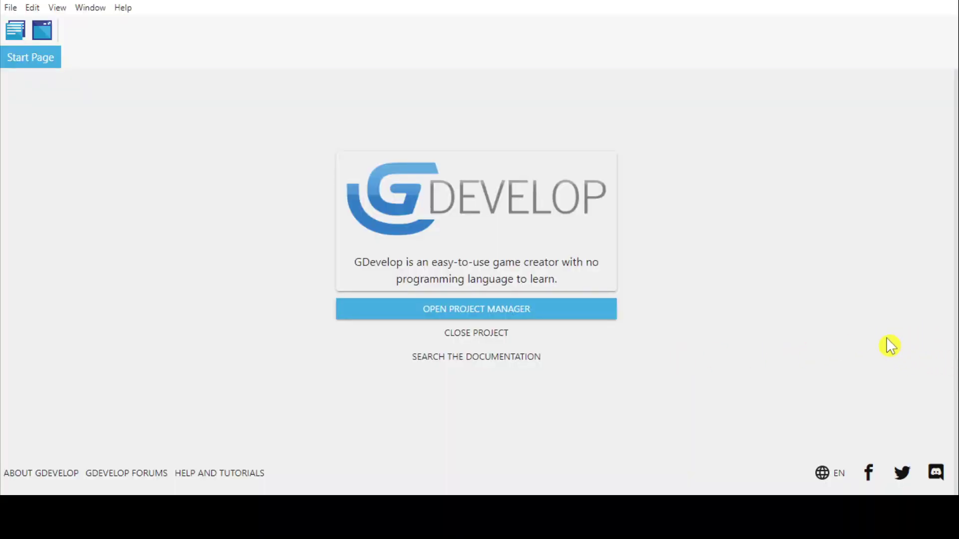
Step: Open the Level_1 scene and its events sheet from the Project manager
{"action": "left_click", "coordinate": [11, 8]}
{"action": "left_click", "coordinate": [288, 148]}
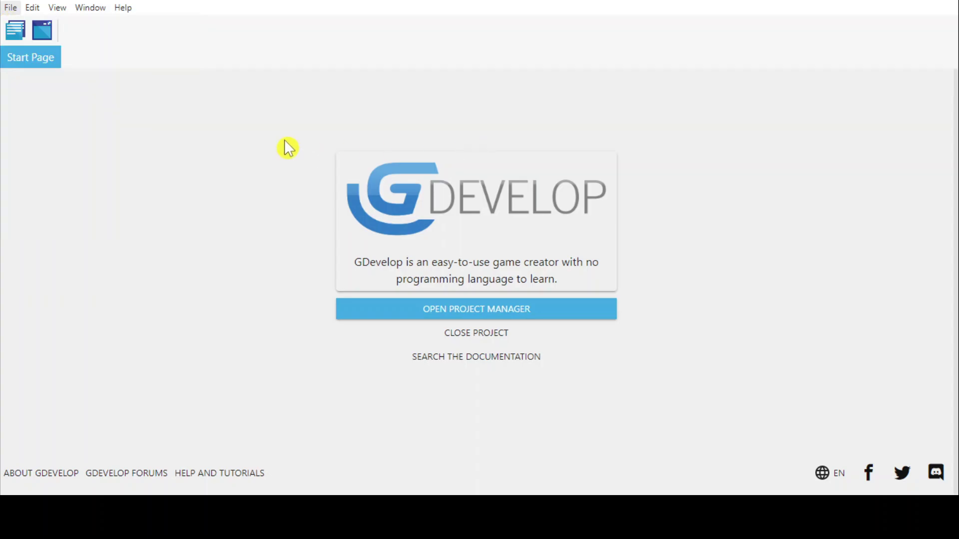
{"action": "left_click", "coordinate": [20, 34]}
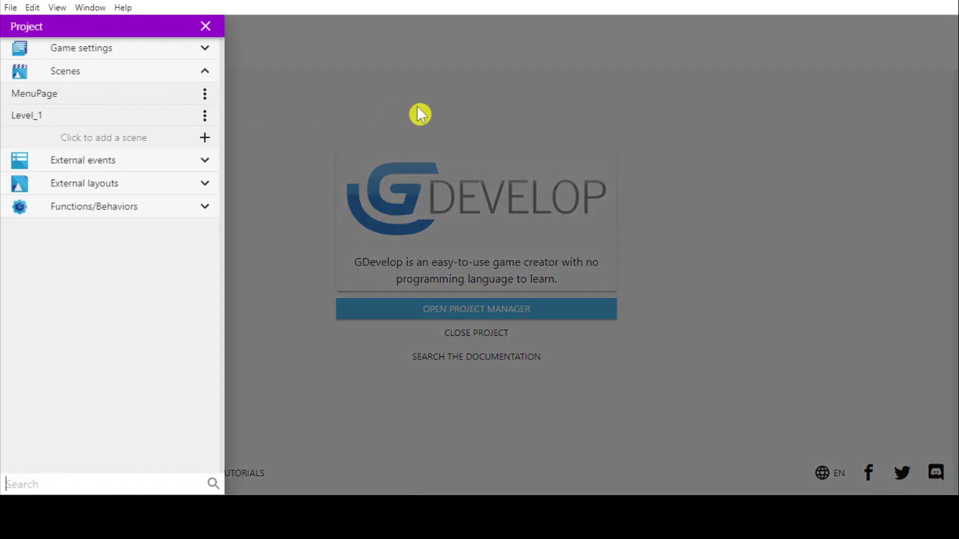
{"action": "left_click", "coordinate": [42, 119]}
{"action": "left_click", "coordinate": [904, 421]}
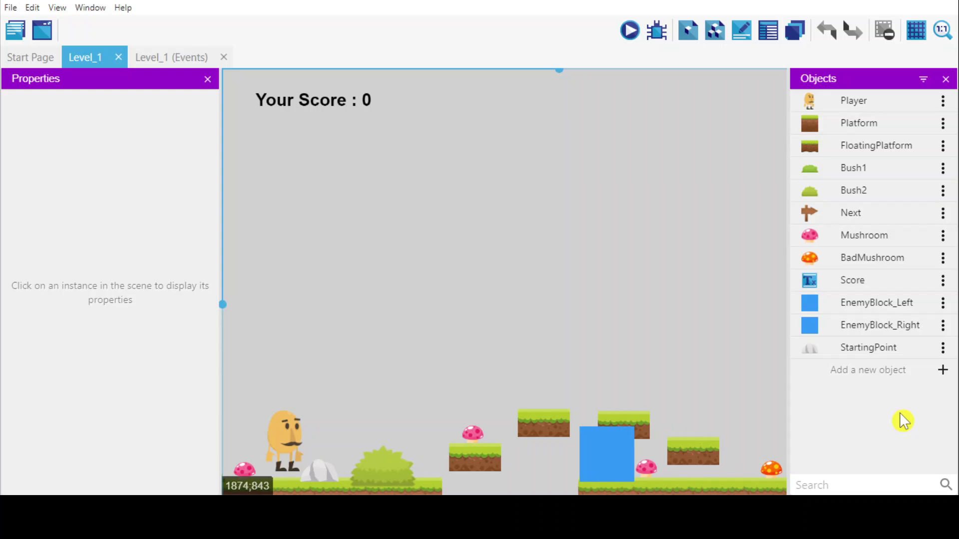
{"action": "left_click", "coordinate": [160, 58]}
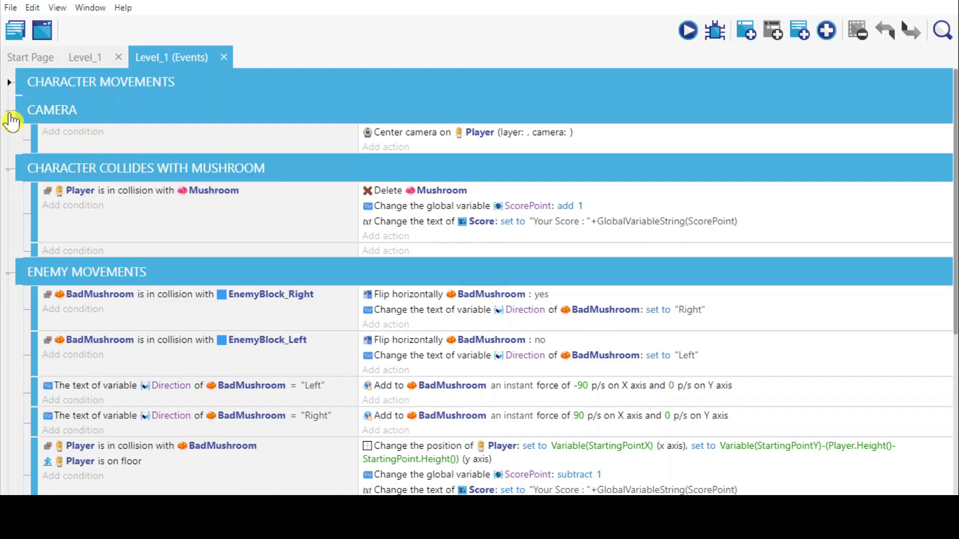
Step: Collapse the CAMERA, mushroom collision, ENEMY MOVEMENTS, BACK TO MAIN PAGE and STARTING POINT groups
{"action": "left_click", "coordinate": [9, 114]}
{"action": "left_click", "coordinate": [9, 139]}
{"action": "left_click", "coordinate": [9, 167]}
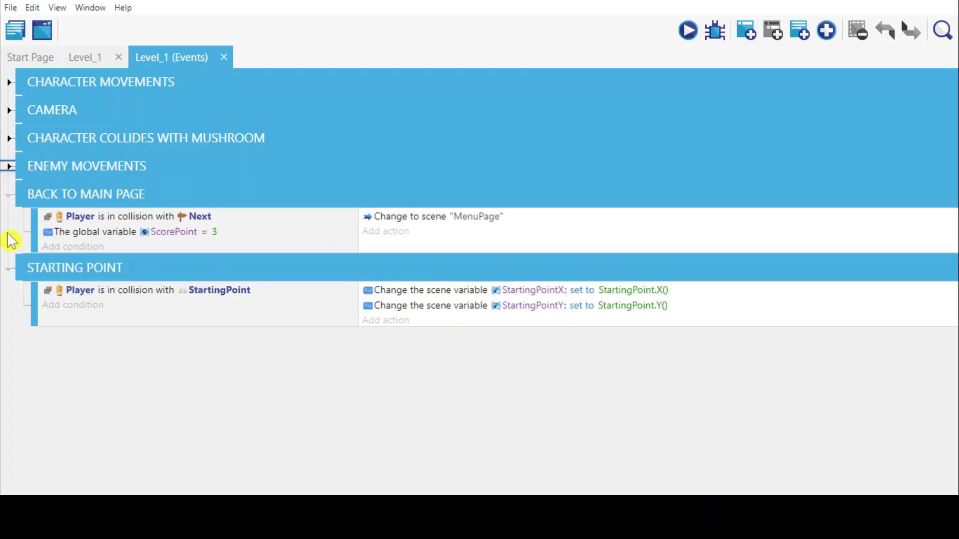
{"action": "left_click", "coordinate": [9, 195]}
{"action": "left_click", "coordinate": [9, 223]}
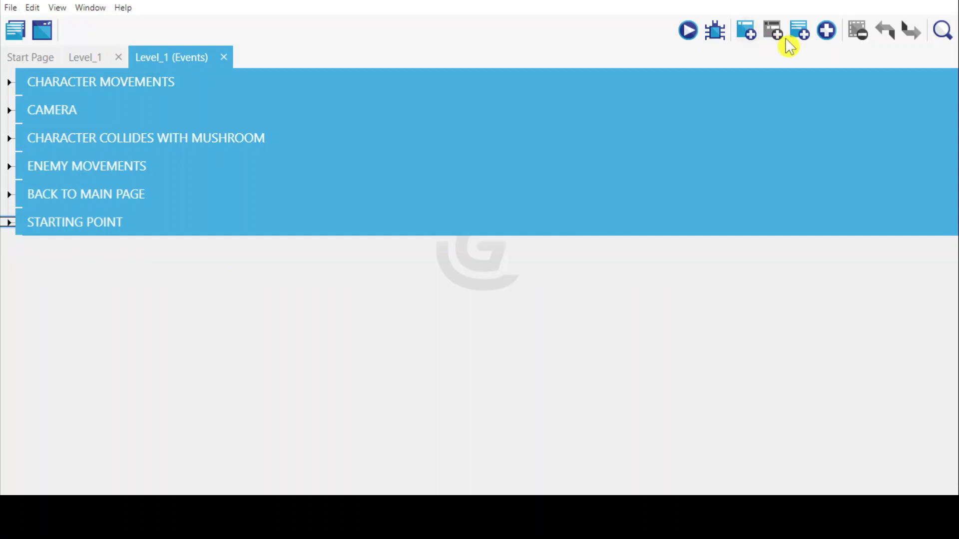
Step: Add a new event group named 'BG MUSIC'
{"action": "left_click", "coordinate": [831, 36]}
{"action": "left_click", "coordinate": [877, 95]}
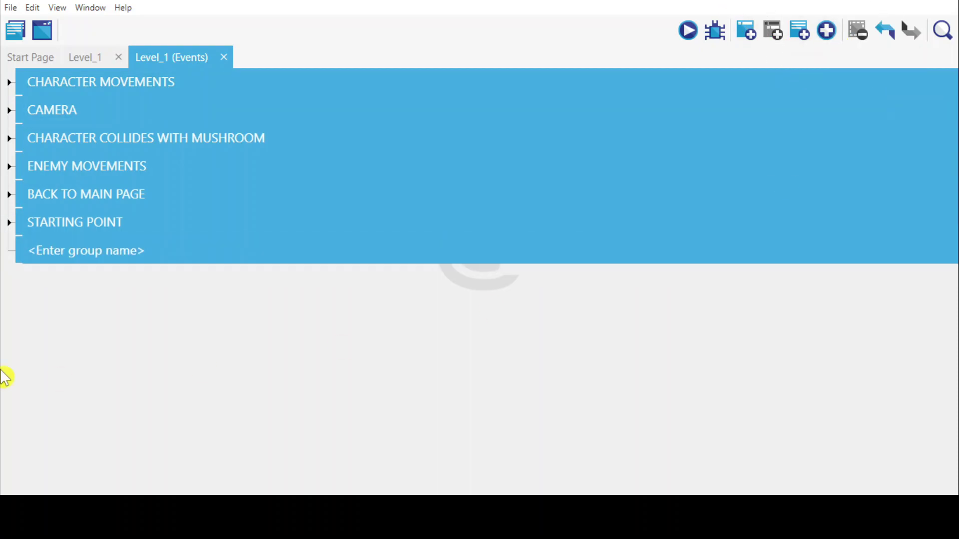
{"action": "left_click", "coordinate": [102, 254]}
{"action": "type", "text": "BG MUSIC"}
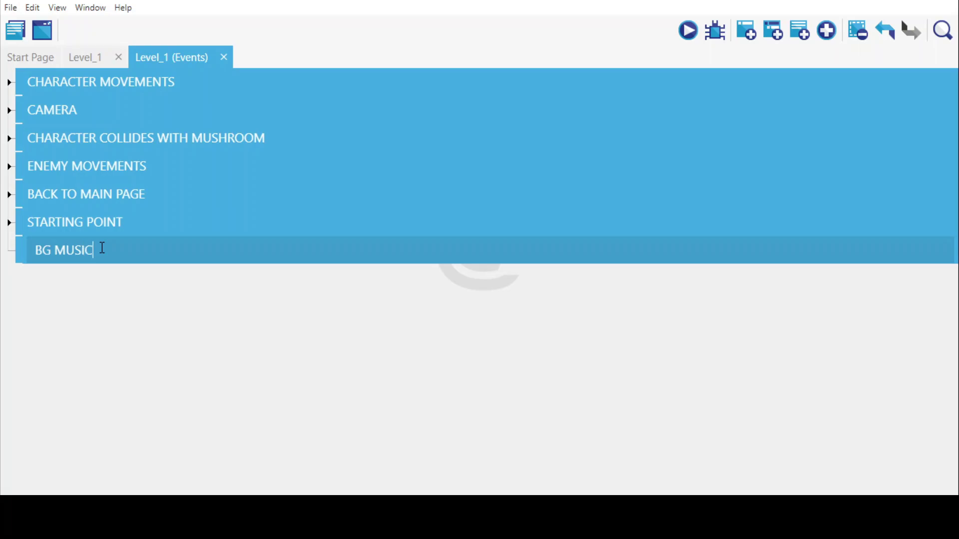
{"action": "key", "text": "Return"}
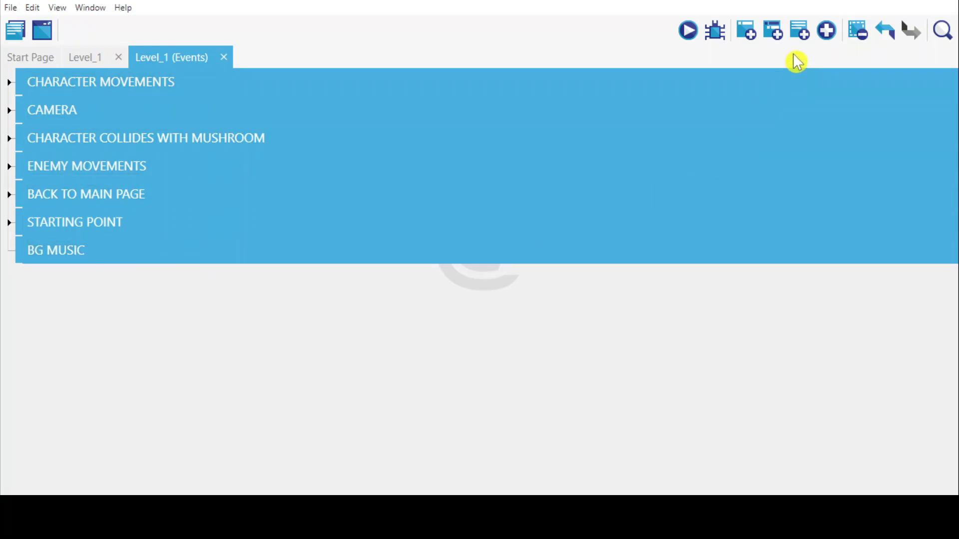
Step: Add an empty event and move it inside the BG MUSIC group
{"action": "left_click", "coordinate": [753, 31]}
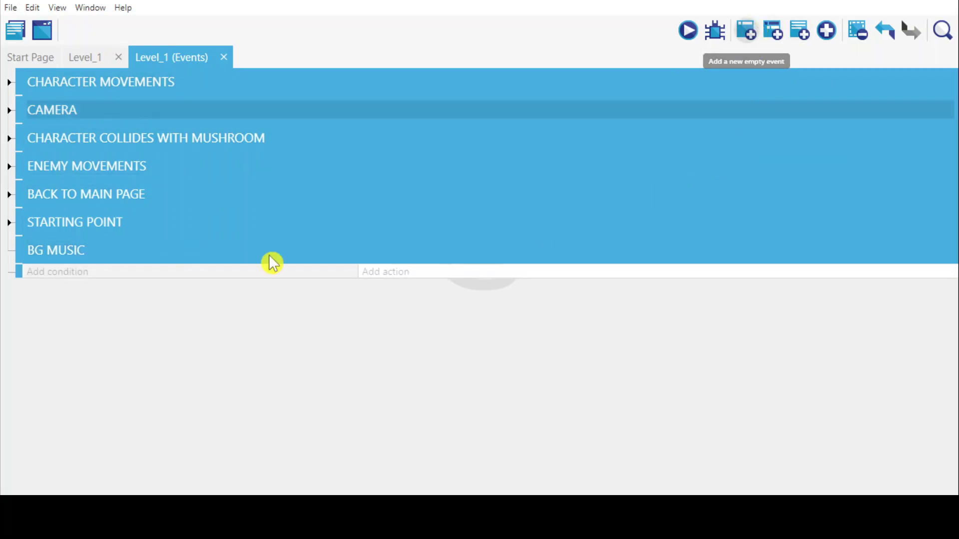
{"action": "left_click_drag", "start_coordinate": [19, 272], "coordinate": [40, 276]}
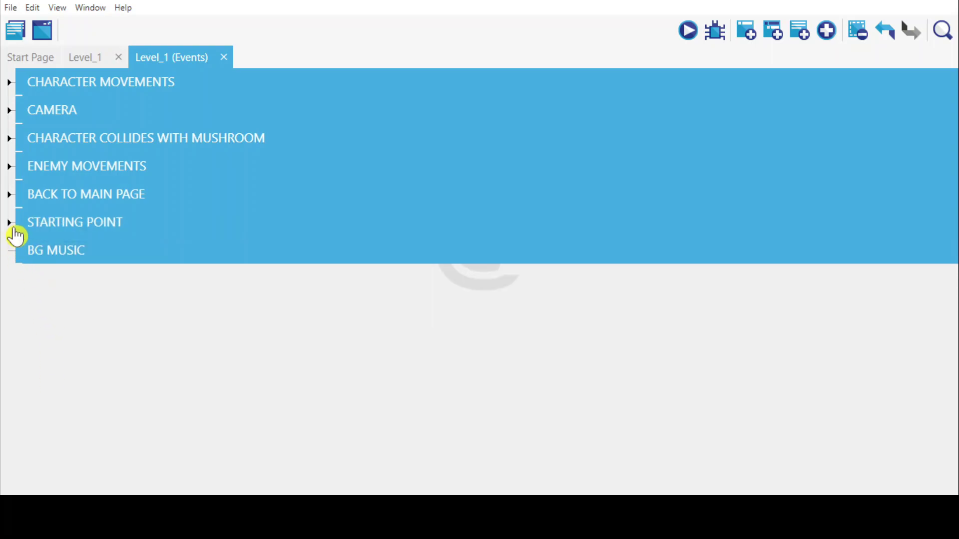
{"action": "left_click", "coordinate": [9, 222]}
{"action": "left_click_drag", "start_coordinate": [36, 284], "coordinate": [38, 314]}
{"action": "left_click", "coordinate": [9, 224]}
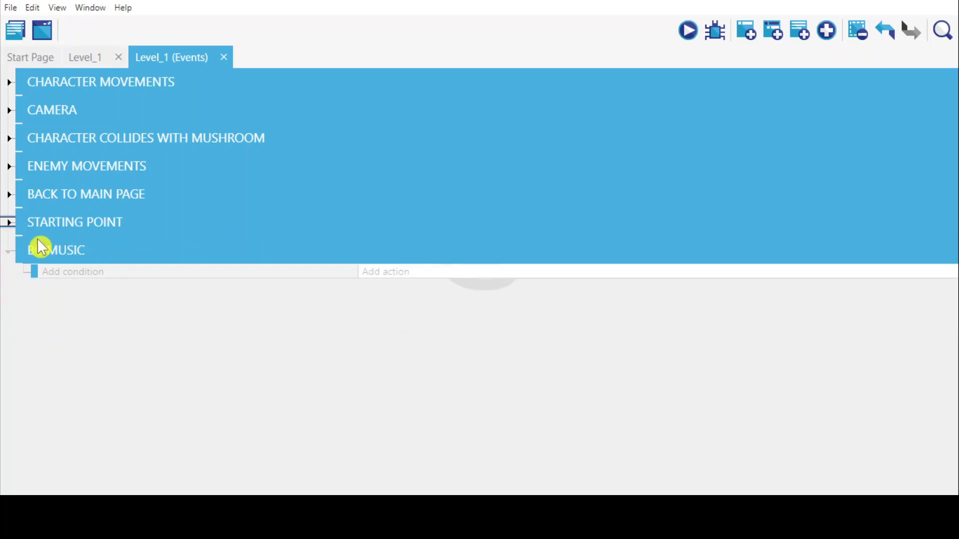
Step: Give the BG MUSIC event the 'At the beginning of the scene' condition
{"action": "left_click", "coordinate": [57, 278]}
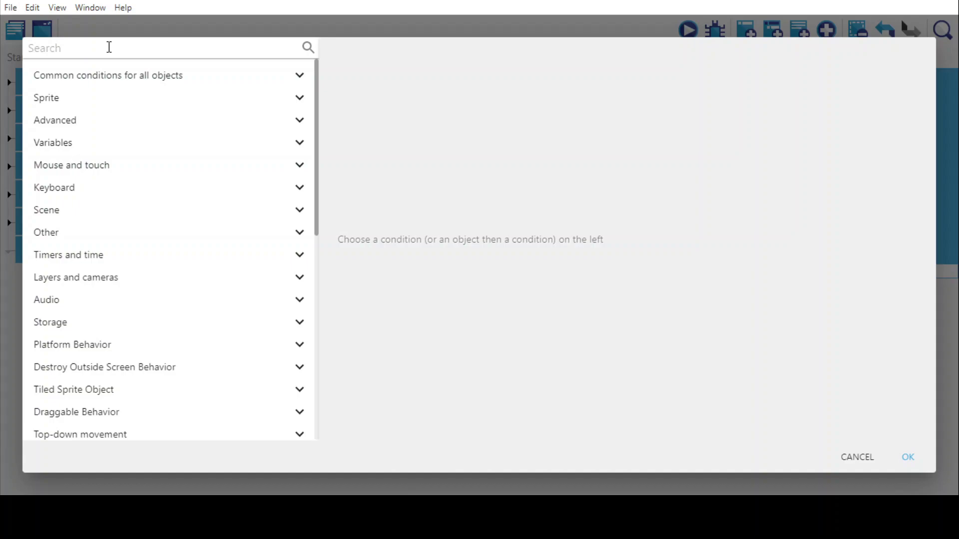
{"action": "type", "text": "AT TH"}
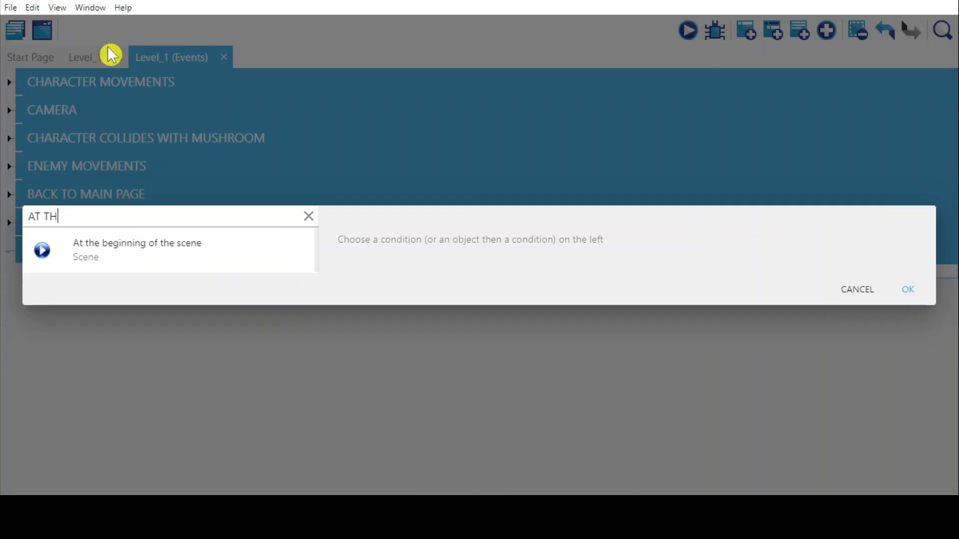
{"action": "left_click", "coordinate": [149, 255]}
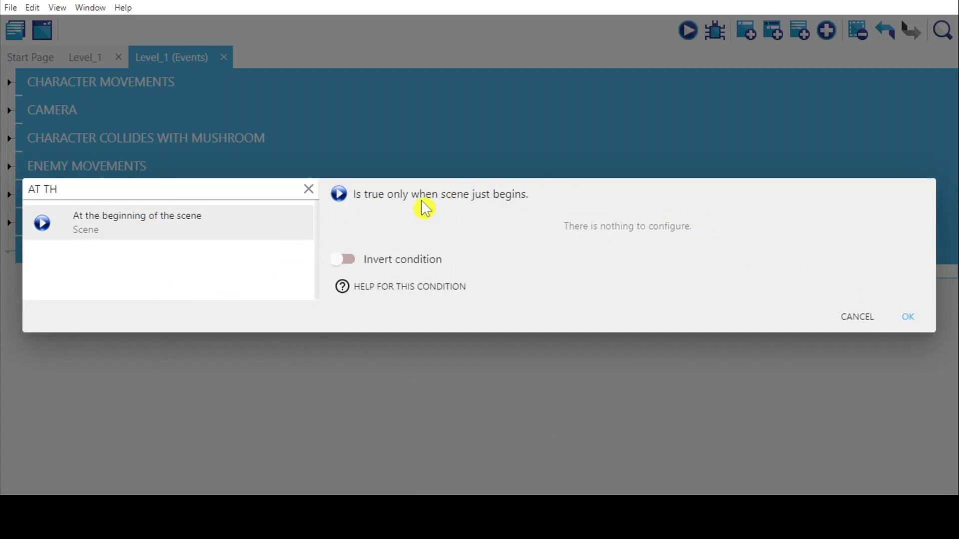
{"action": "left_click", "coordinate": [911, 321]}
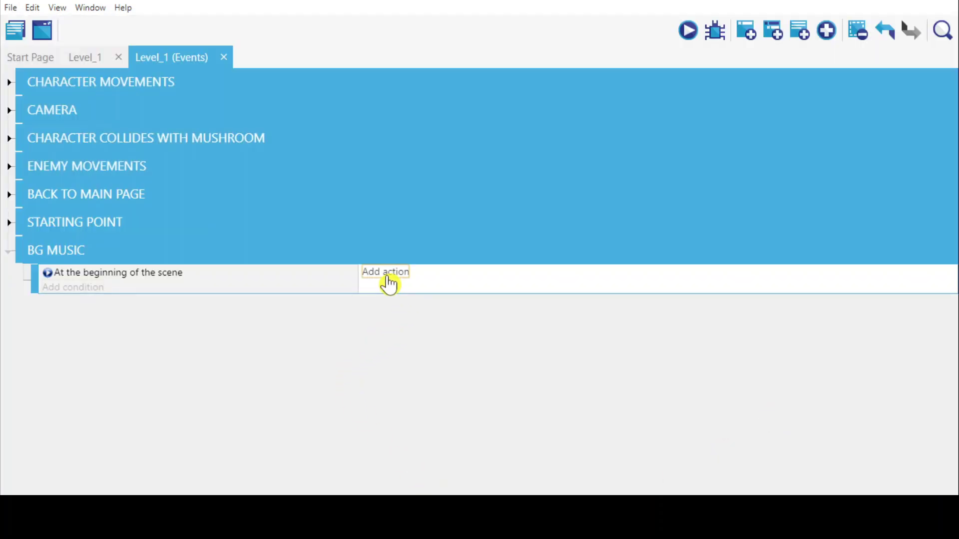
Step: Add a Play a music file action using Frantic-Gameplay_v001.mp3
{"action": "left_click", "coordinate": [389, 284]}
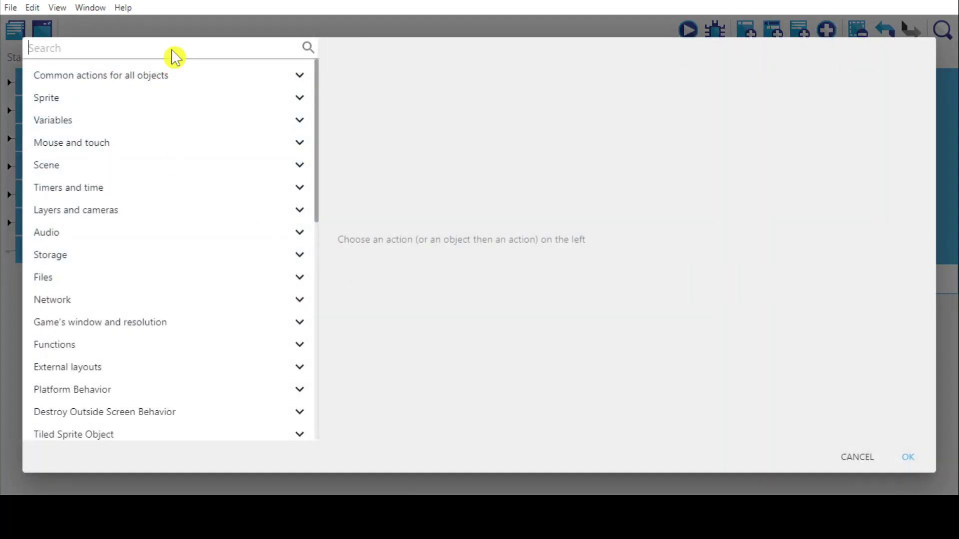
{"action": "type", "text": "PAL"}
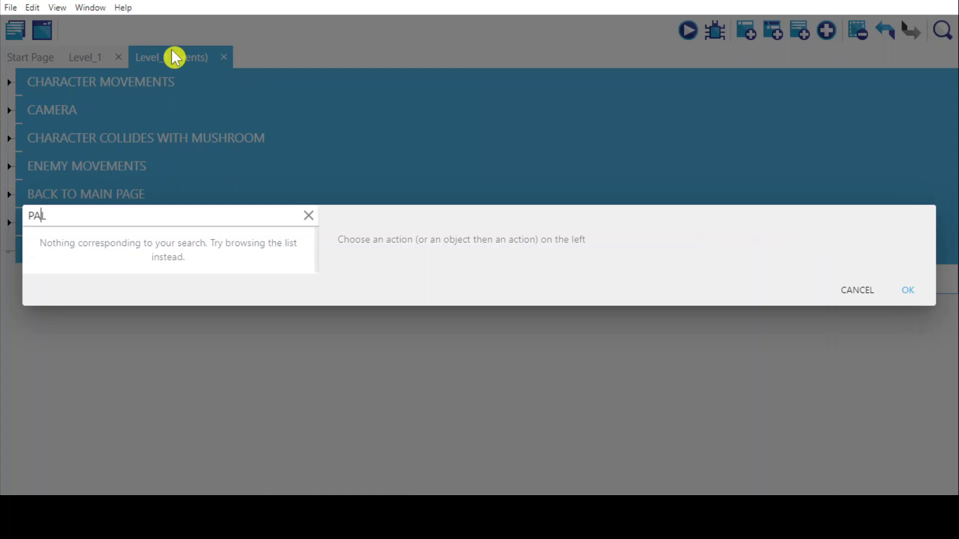
{"action": "key", "text": "BackSpace"}
{"action": "key", "text": "BackSpace"}
{"action": "type", "text": "LAY"}
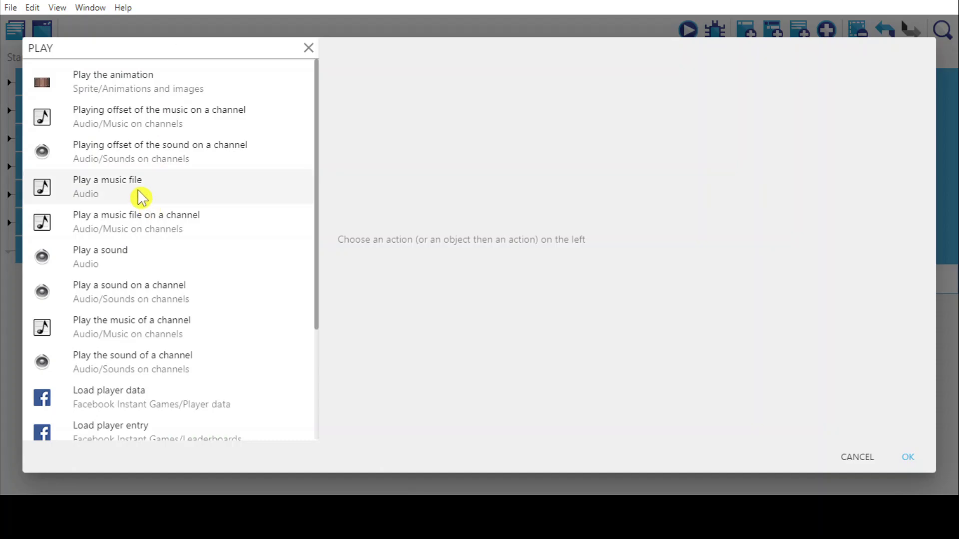
{"action": "left_click", "coordinate": [140, 196]}
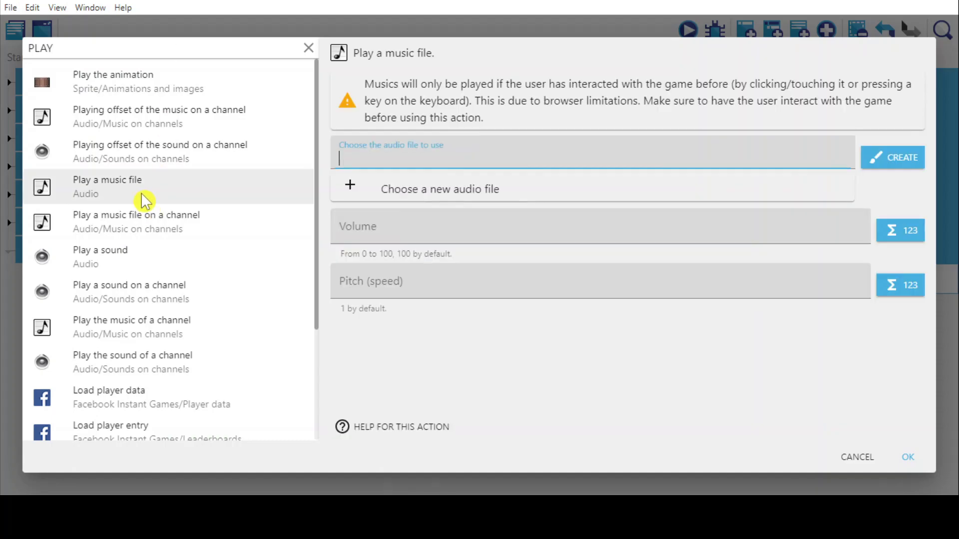
{"action": "left_click", "coordinate": [445, 199]}
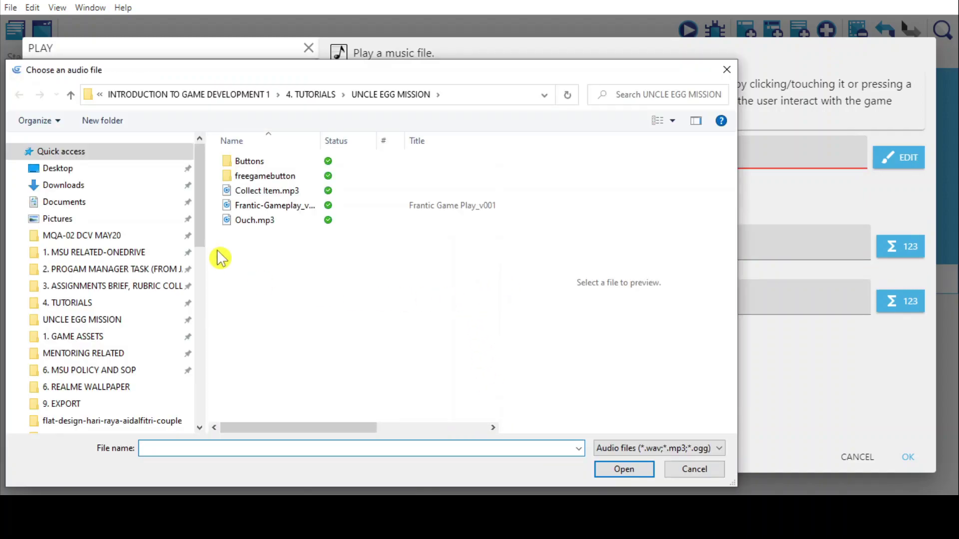
{"action": "left_click", "coordinate": [285, 211]}
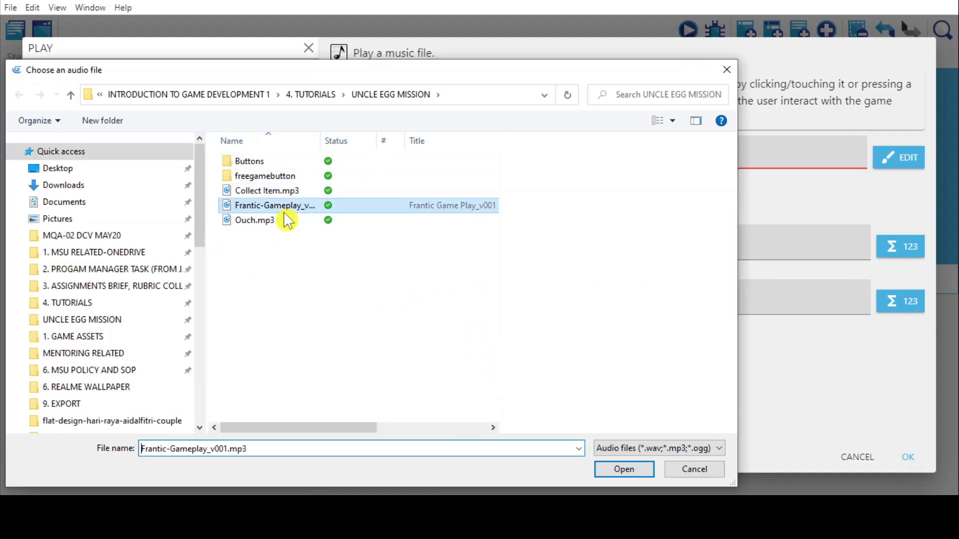
{"action": "left_click_drag", "start_coordinate": [321, 140], "coordinate": [411, 141]}
{"action": "double_click", "coordinate": [284, 214]}
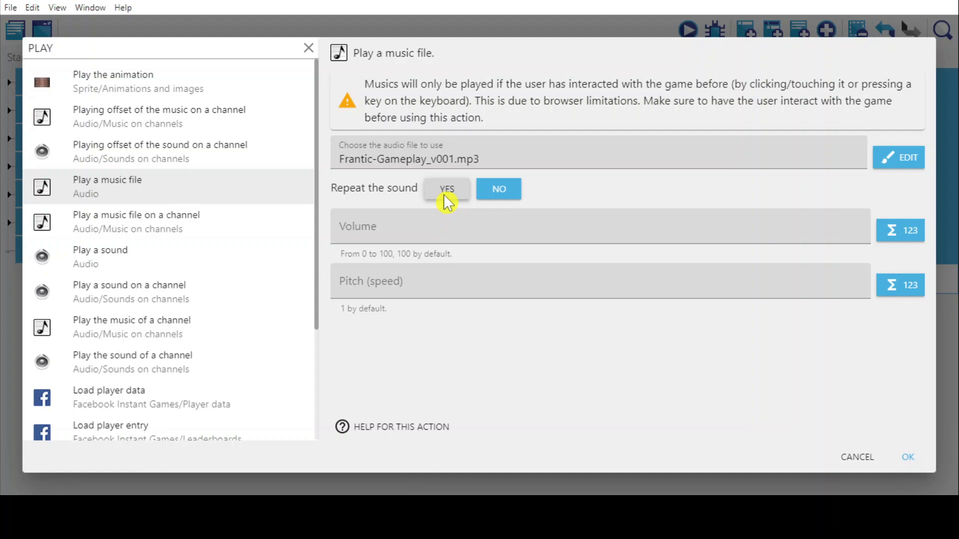
Step: Set the music to repeat at volume 20 and confirm the action
{"action": "left_click", "coordinate": [447, 195]}
{"action": "left_click", "coordinate": [369, 222]}
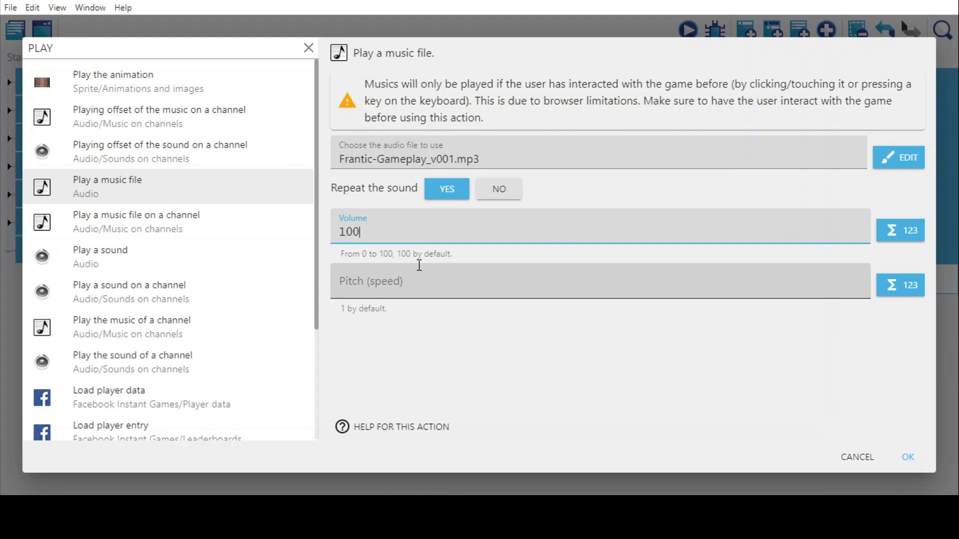
{"action": "key", "text": "BackSpace"}
{"action": "key", "text": "BackSpace"}
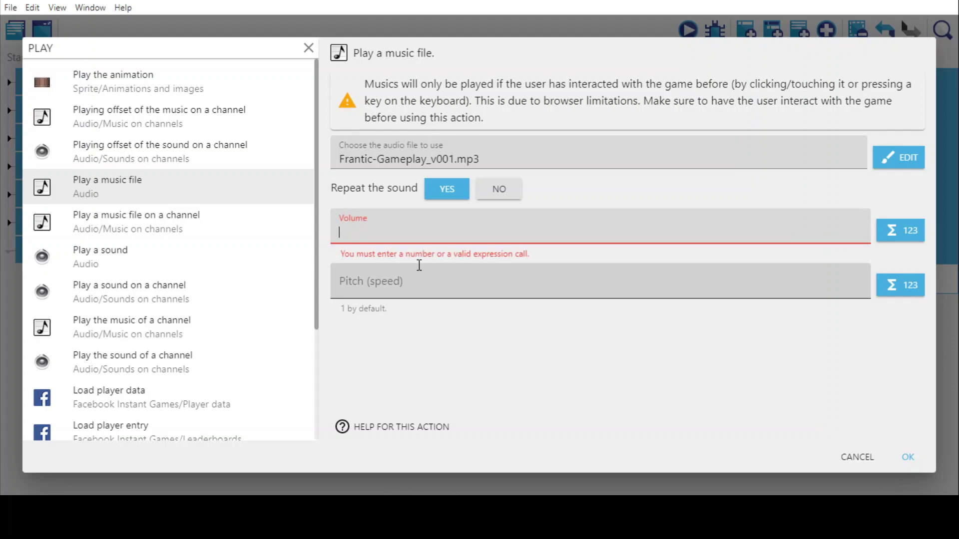
{"action": "type", "text": "20"}
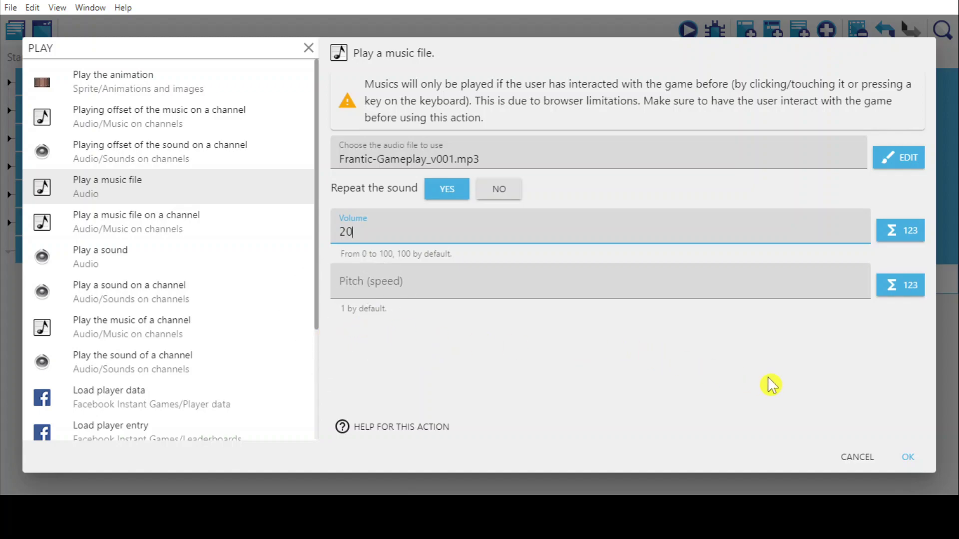
{"action": "left_click", "coordinate": [908, 457]}
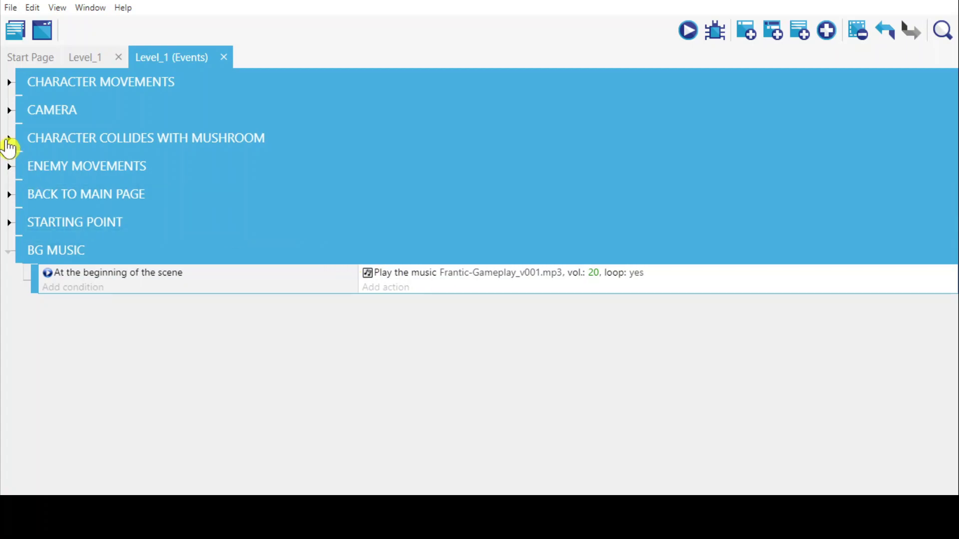
Step: Expand the CHARACTER COLLIDES WITH MUSHROOM event group
{"action": "left_click", "coordinate": [9, 138]}
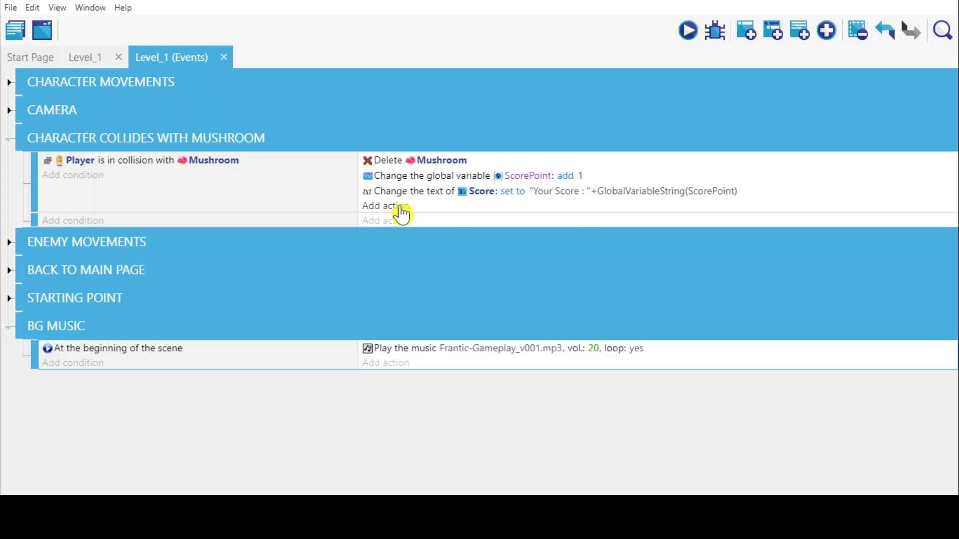
Step: Add a Play a sound action to the mushroom collision event
{"action": "left_click", "coordinate": [400, 208]}
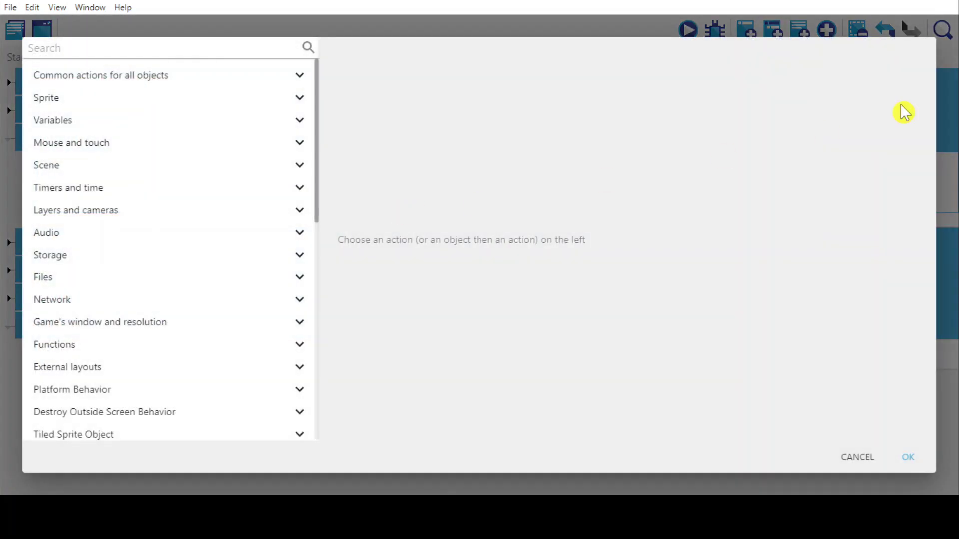
{"action": "left_click", "coordinate": [150, 47]}
{"action": "type", "text": "AUDOI"}
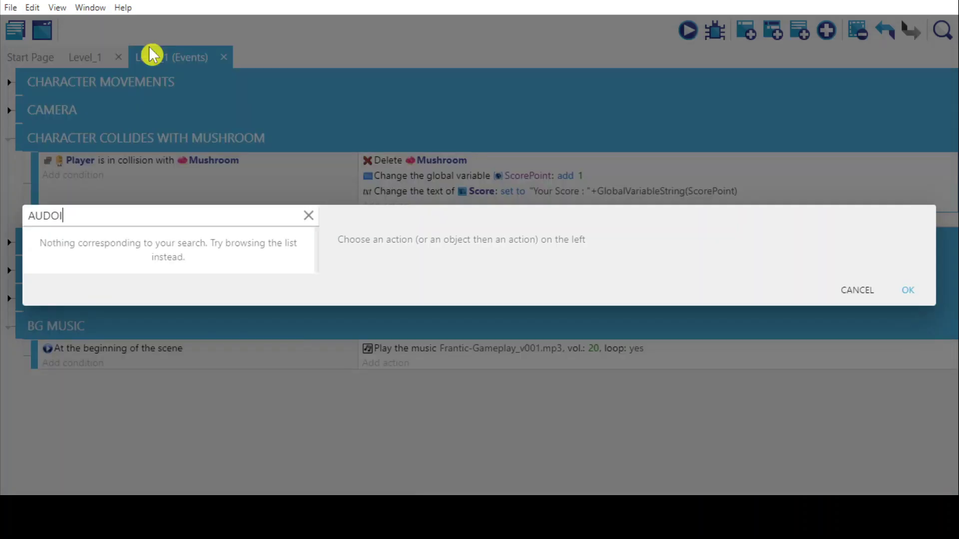
{"action": "key", "text": "BackSpace"}
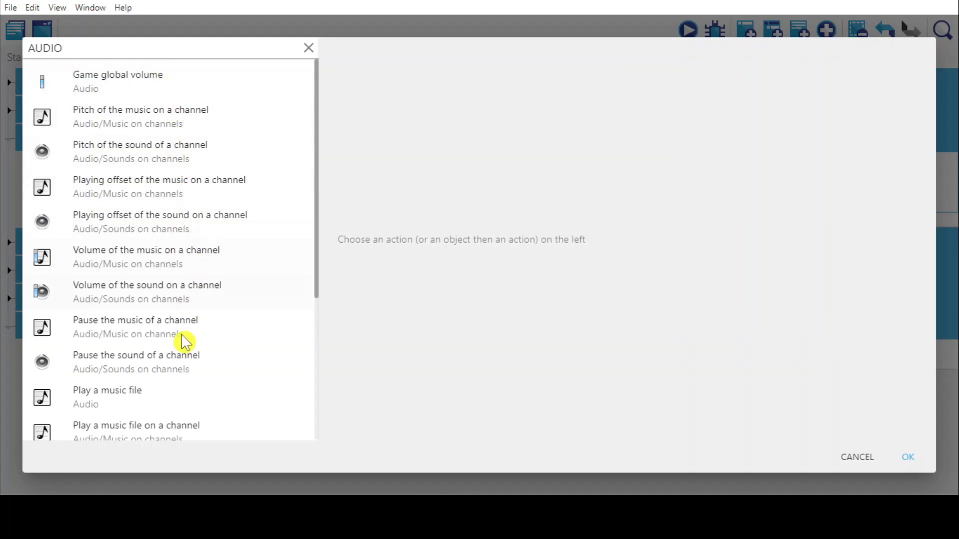
{"action": "scroll", "coordinate": [218, 396], "scroll_direction": "down", "scroll_amount": 2}
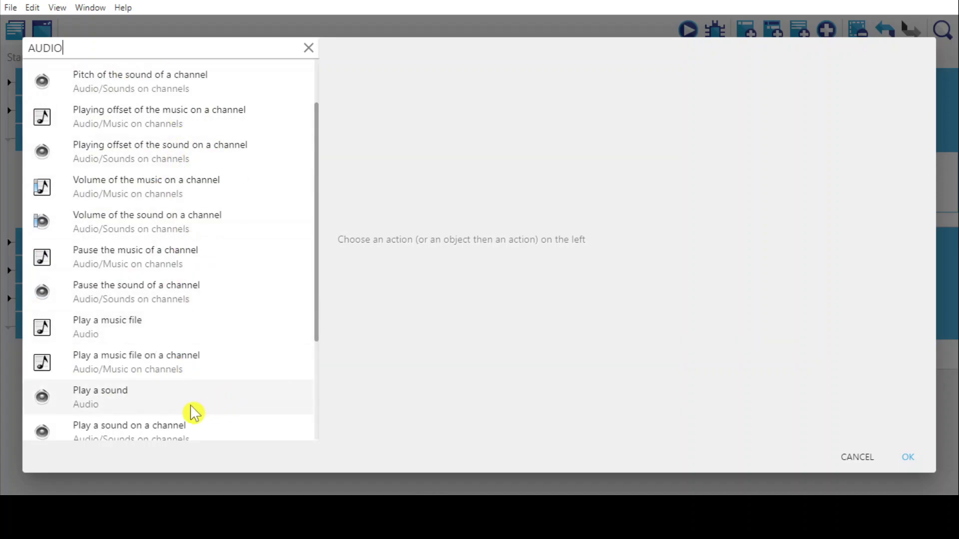
{"action": "left_click", "coordinate": [122, 400]}
Step: Set the sound to Collect Item.mp3 at volume 50 without looping
{"action": "left_click", "coordinate": [493, 414]}
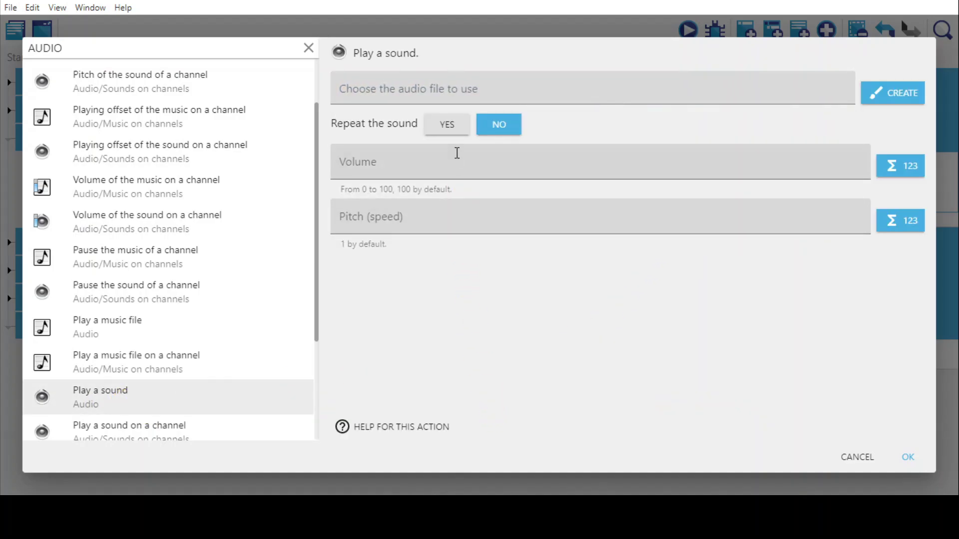
{"action": "left_click", "coordinate": [499, 88]}
{"action": "left_click", "coordinate": [445, 132]}
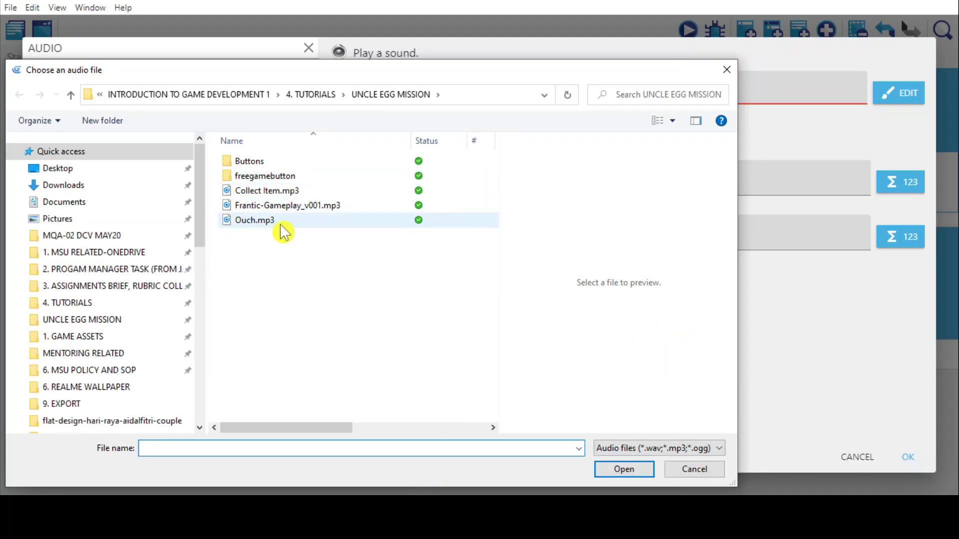
{"action": "left_click", "coordinate": [270, 191]}
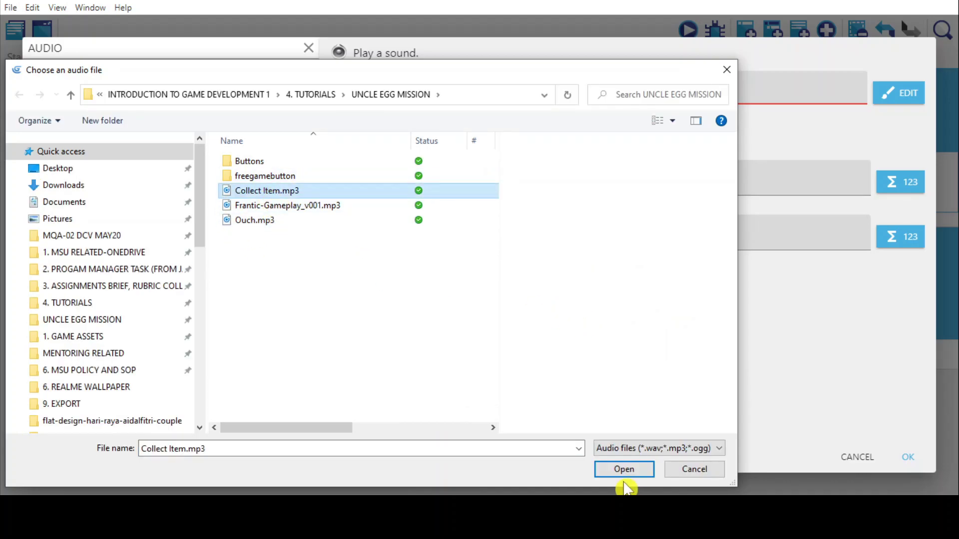
{"action": "left_click", "coordinate": [624, 472]}
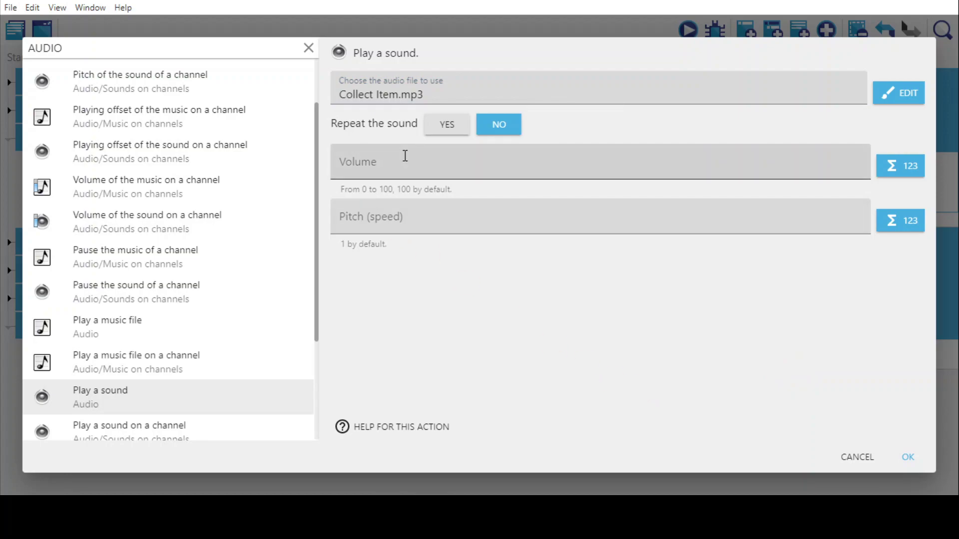
{"action": "left_click", "coordinate": [425, 174]}
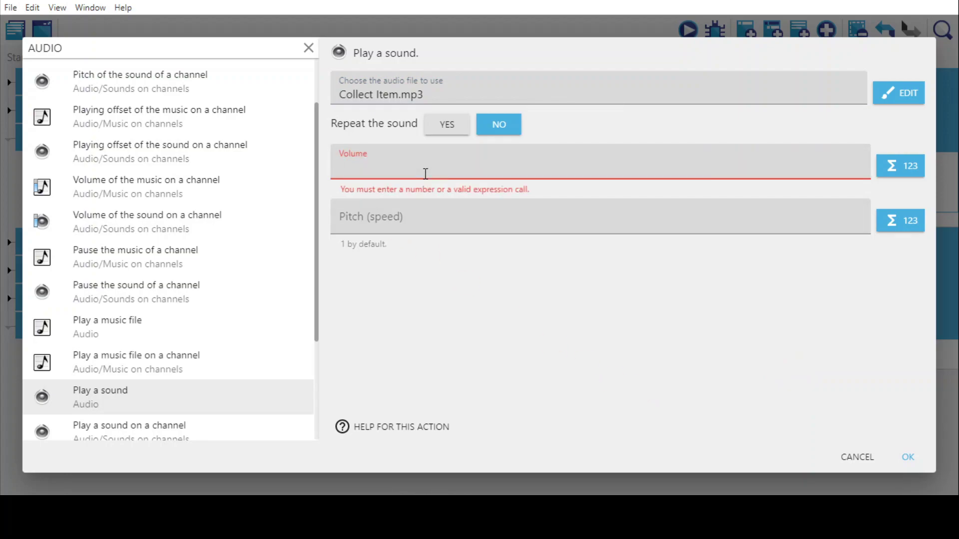
{"action": "left_click", "coordinate": [472, 321]}
{"action": "left_click", "coordinate": [912, 460]}
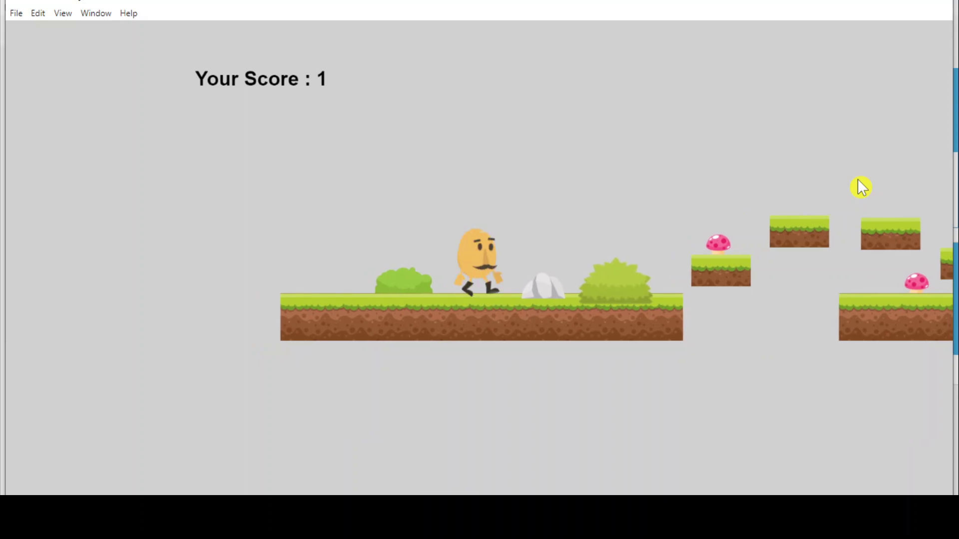
Step: Play the preview, collecting mushrooms up to score 3, then close it
{"action": "key", "text": "Right"}
{"action": "key", "text": "space"}
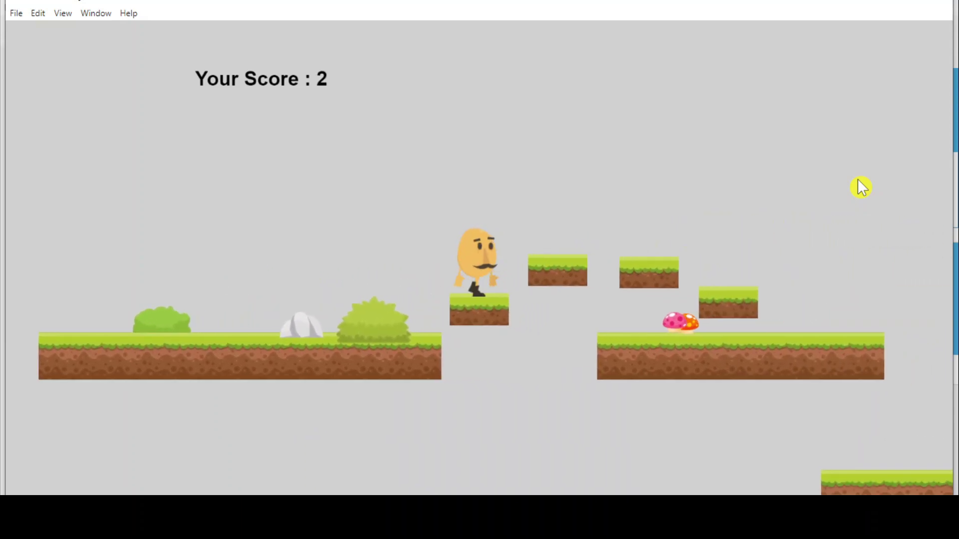
{"action": "key", "text": "Right"}
{"action": "key", "text": "space"}
{"action": "key", "text": "space"}
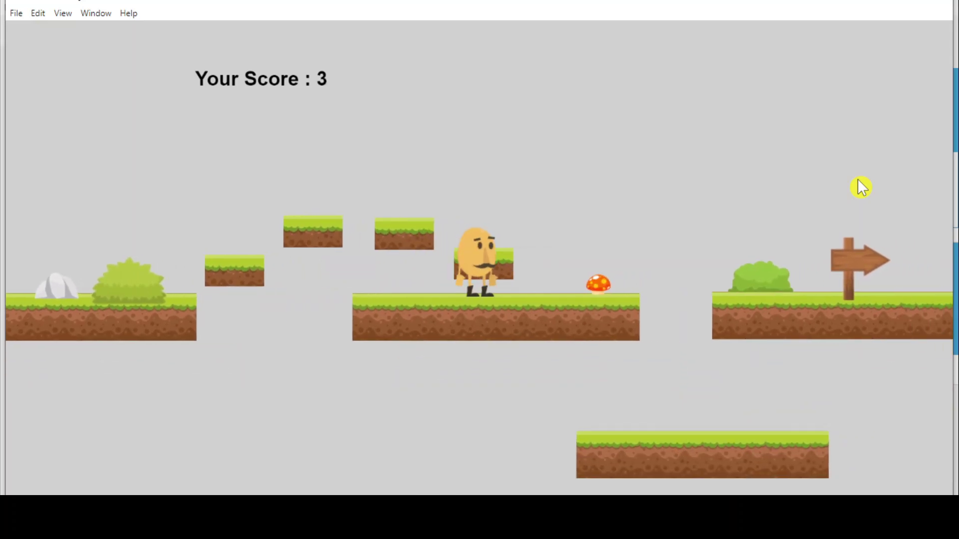
{"action": "key", "text": "Right"}
{"action": "key", "text": "space"}
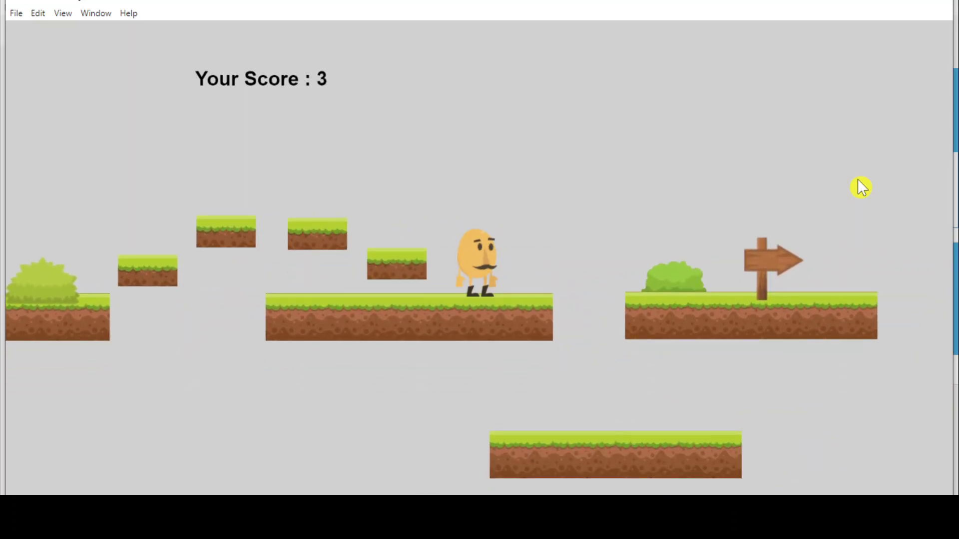
{"action": "left_click", "coordinate": [949, 3]}
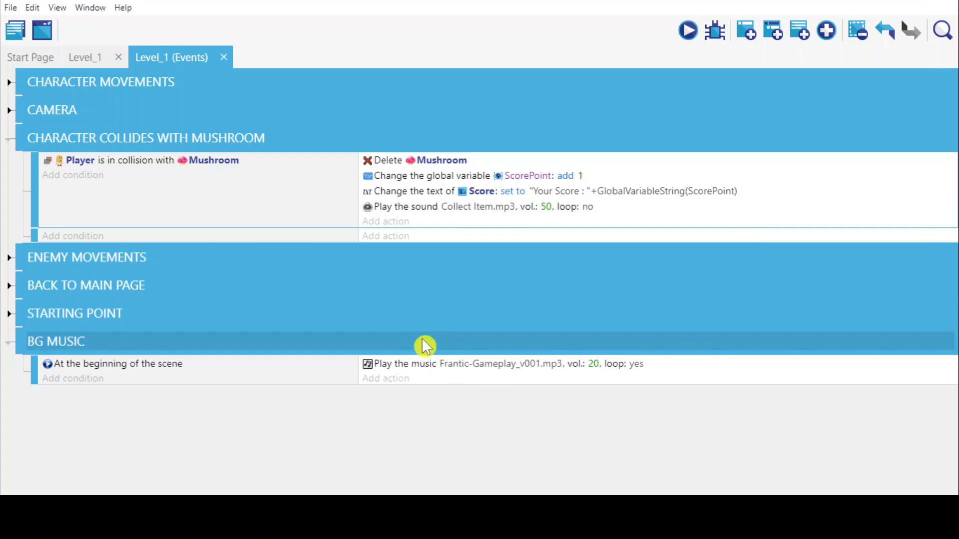
Step: Expand ENEMY MOVEMENTS and add an action to the Player-on-floor BadMushroom collision event
{"action": "left_click", "coordinate": [10, 259]}
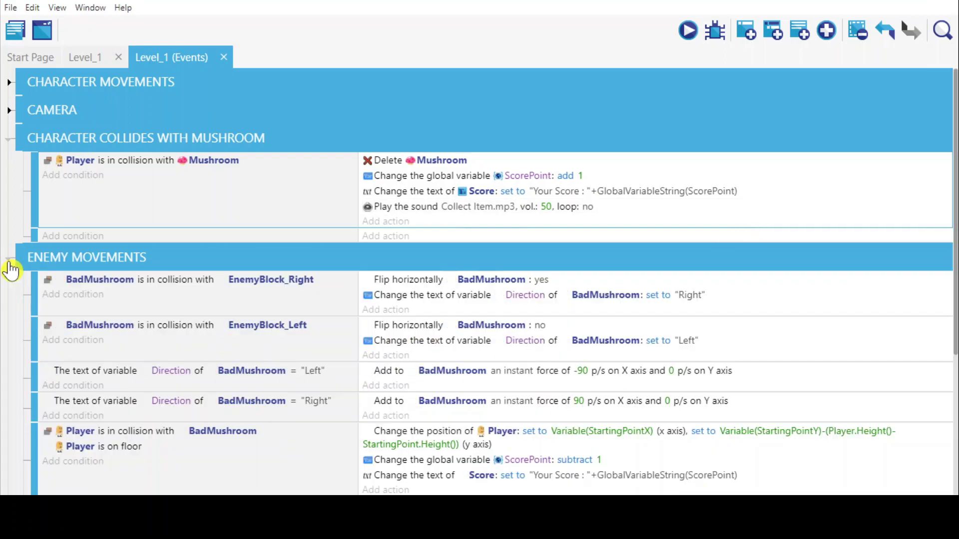
{"action": "scroll", "coordinate": [301, 380], "scroll_direction": "down", "scroll_amount": 2}
{"action": "scroll", "coordinate": [304, 384], "scroll_direction": "down", "scroll_amount": 2}
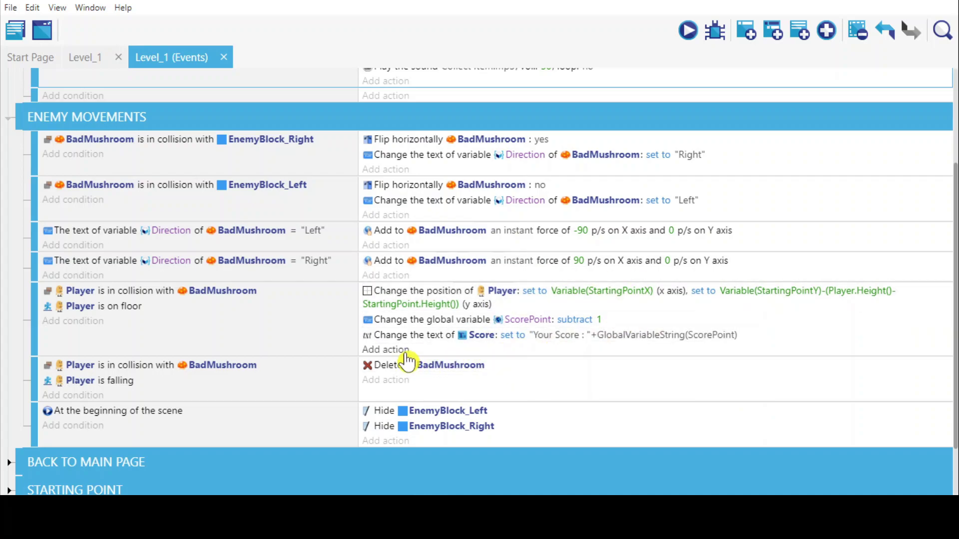
{"action": "left_click", "coordinate": [406, 353]}
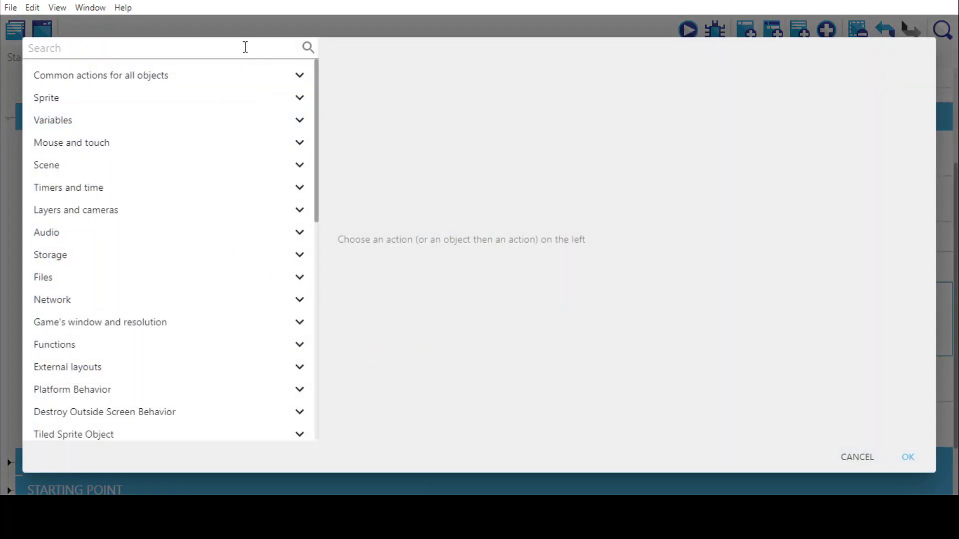
Step: Search for SOUND and choose the Play a sound action
{"action": "left_click", "coordinate": [245, 46]}
{"action": "type", "text": "SOUND"}
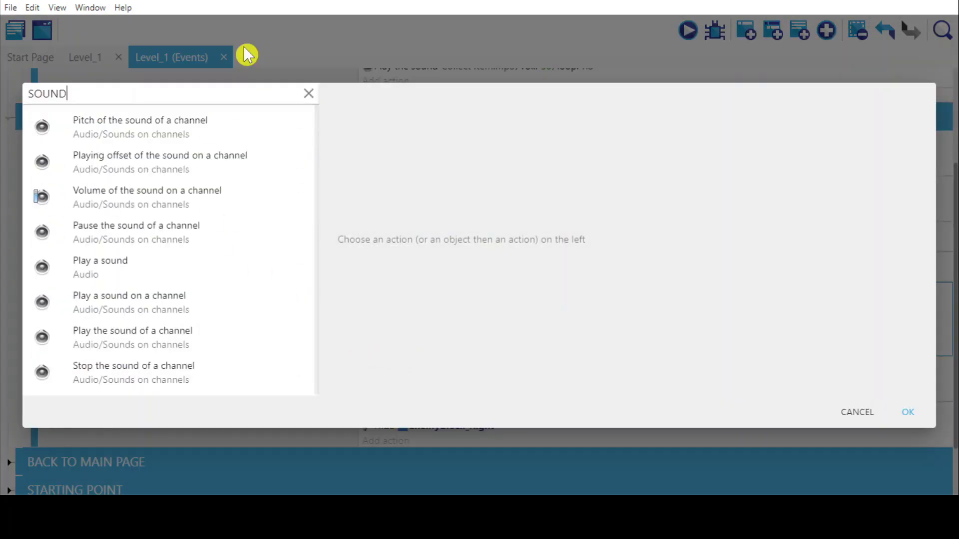
{"action": "left_click", "coordinate": [131, 279]}
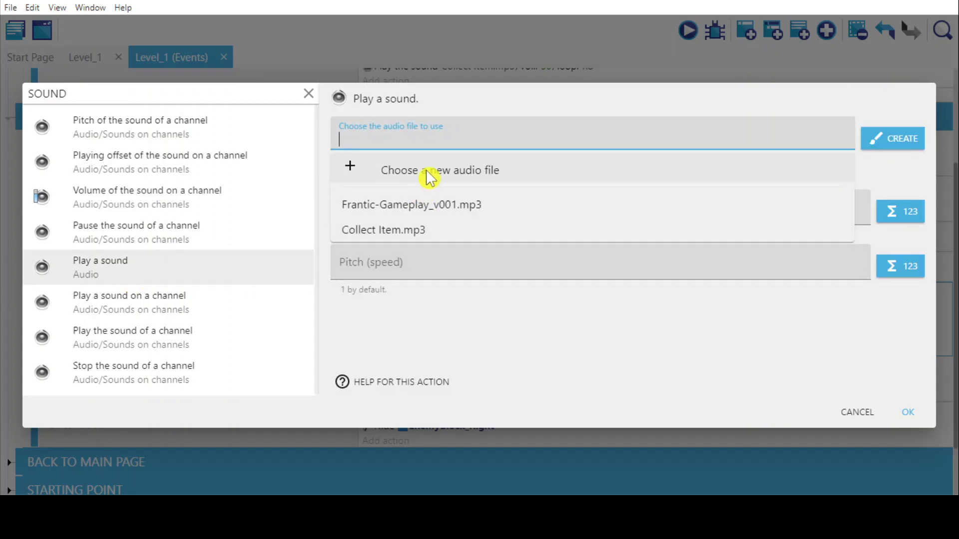
Step: Load Ouch.mp3 from disk as the sound and confirm the action without looping
{"action": "left_click", "coordinate": [446, 179]}
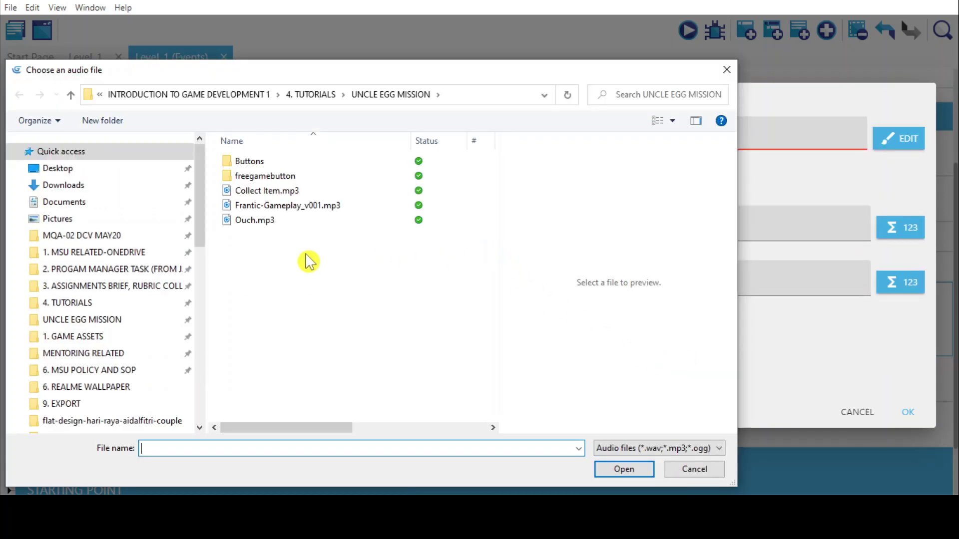
{"action": "left_click", "coordinate": [256, 222]}
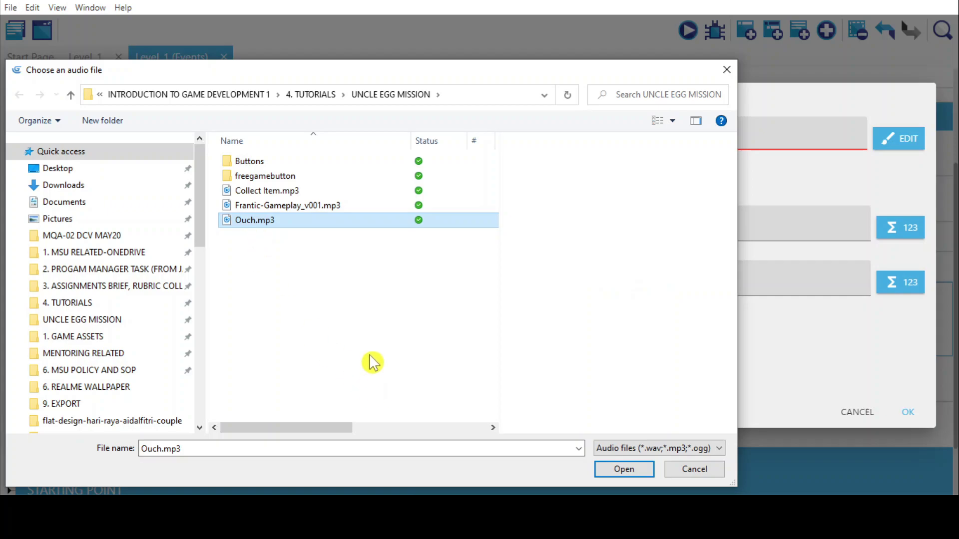
{"action": "left_click", "coordinate": [603, 473]}
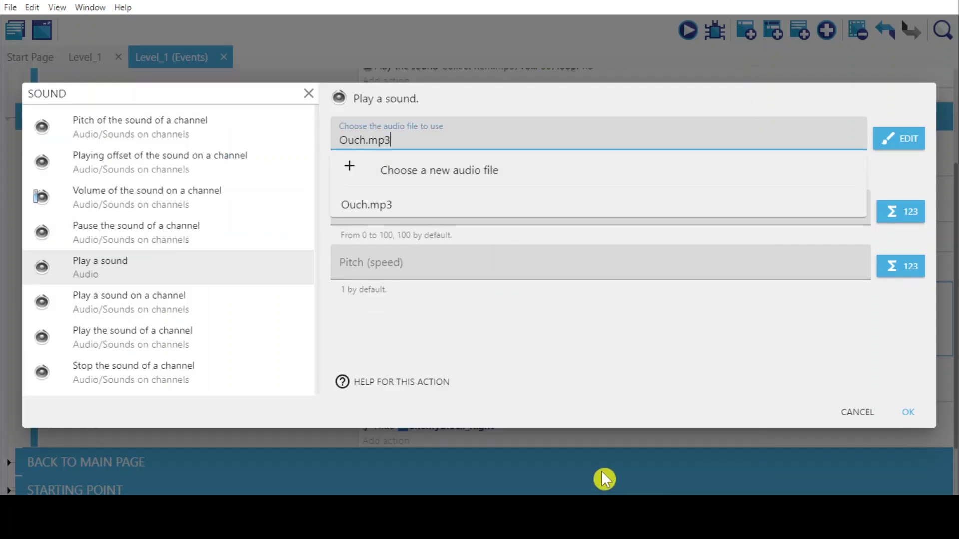
{"action": "left_click", "coordinate": [908, 414]}
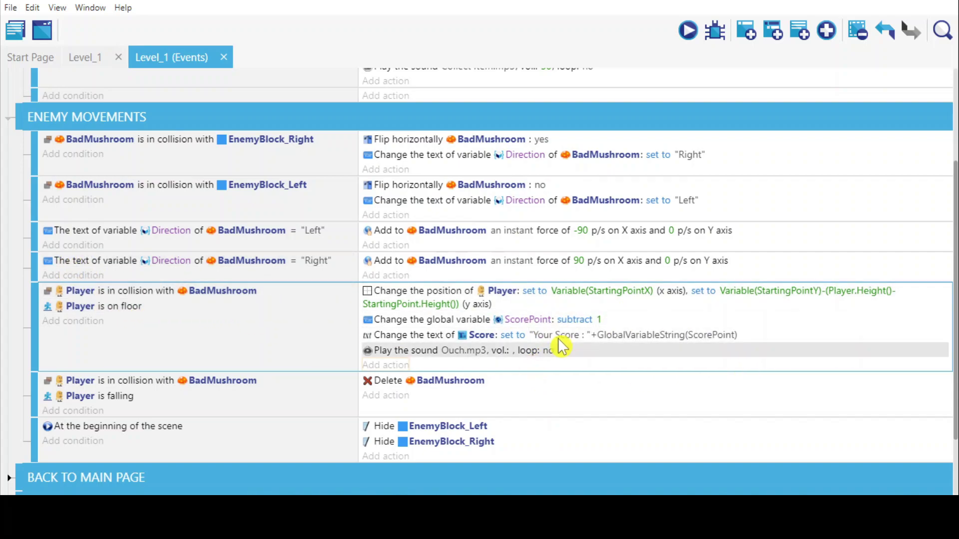
{"action": "left_click", "coordinate": [549, 351]}
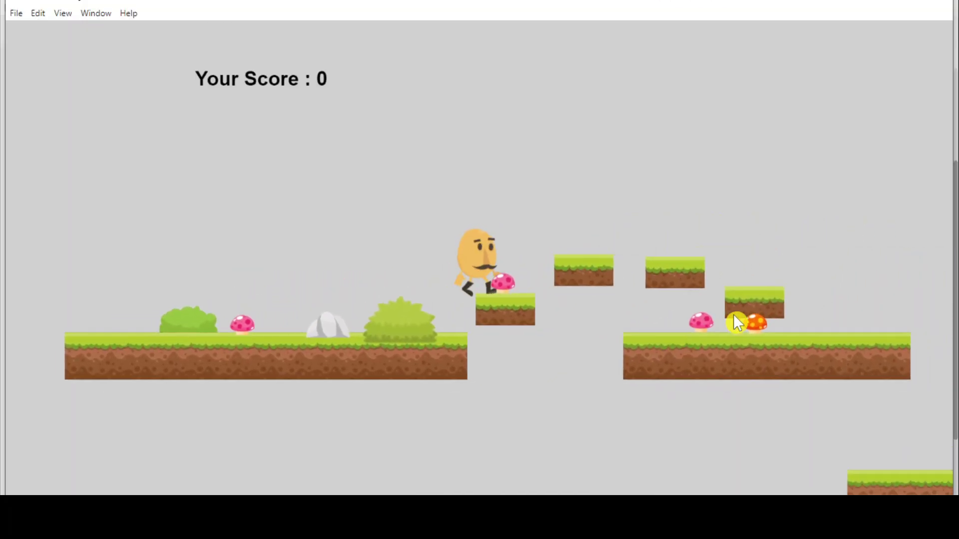
{"action": "key", "text": "Up"}
{"action": "key", "text": "Up"}
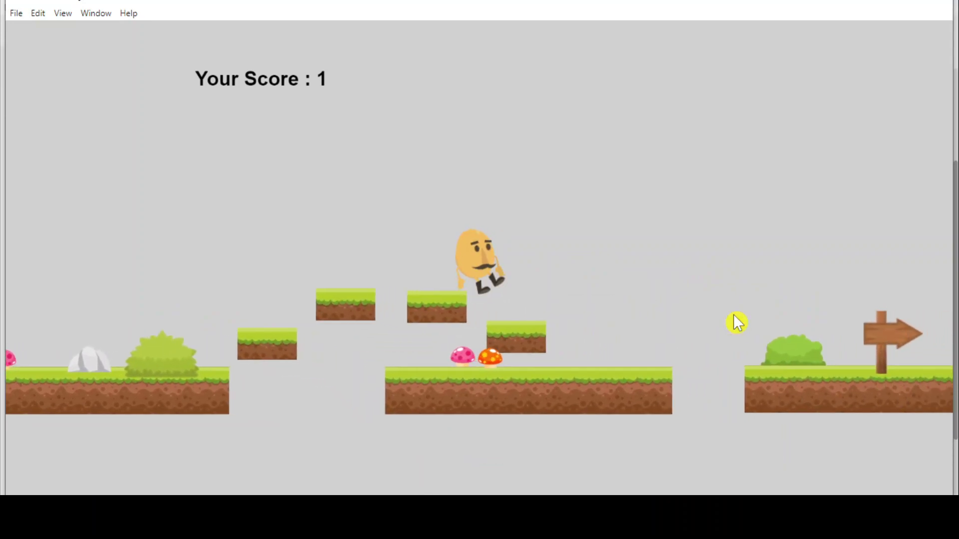
{"action": "key", "text": "Left"}
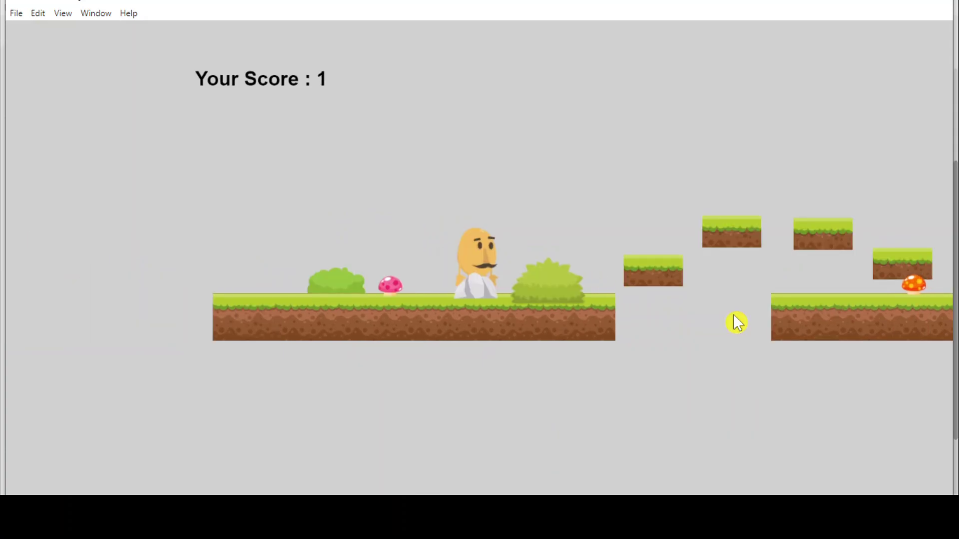
Step: Close the game preview and scroll back to the Collect Item sound action
{"action": "left_click", "coordinate": [949, 3]}
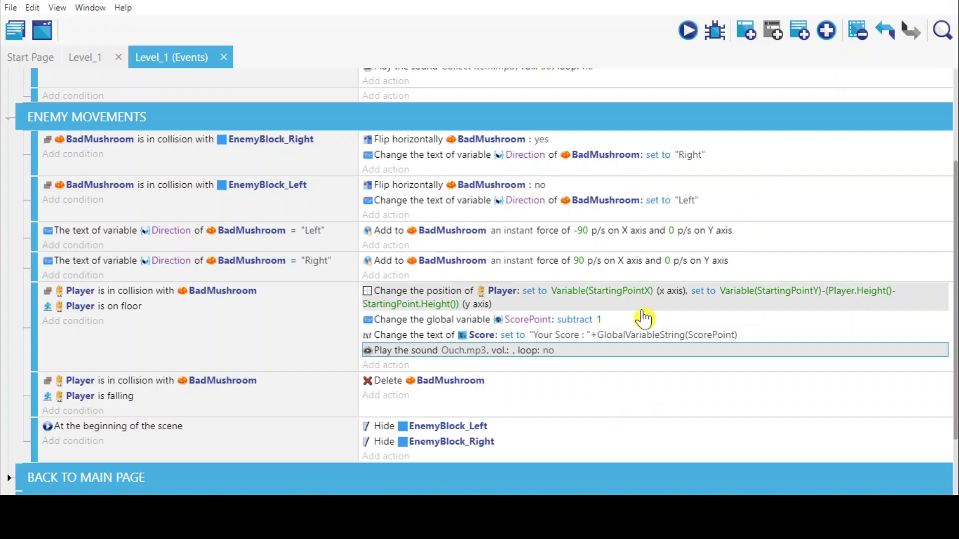
{"action": "scroll", "coordinate": [278, 365], "scroll_direction": "down", "scroll_amount": 1}
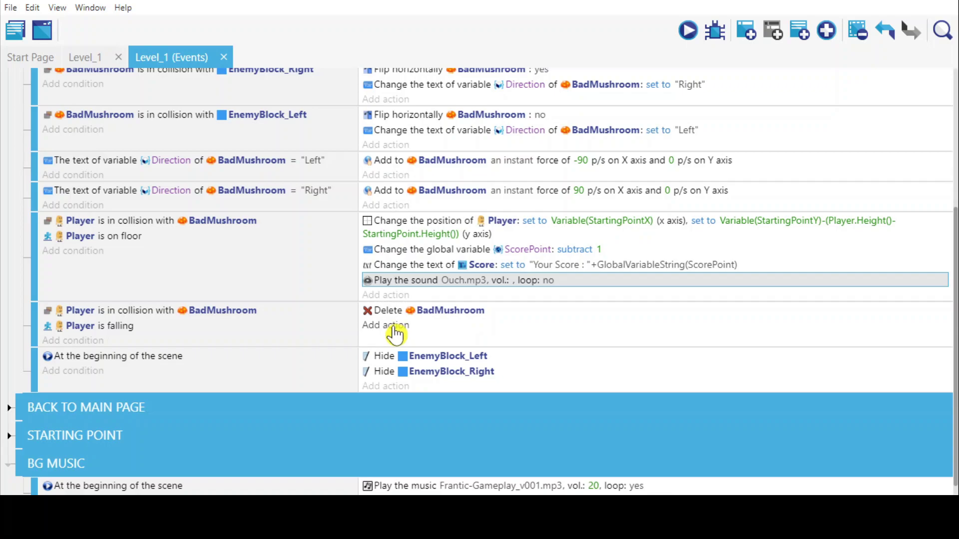
{"action": "scroll", "coordinate": [406, 325], "scroll_direction": "up", "scroll_amount": 1}
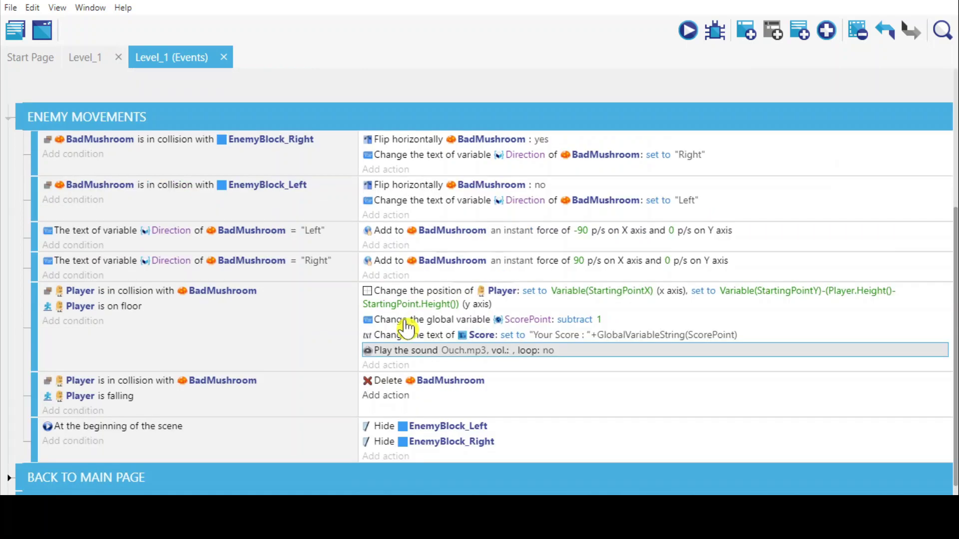
{"action": "scroll", "coordinate": [443, 306], "scroll_direction": "up", "scroll_amount": 1}
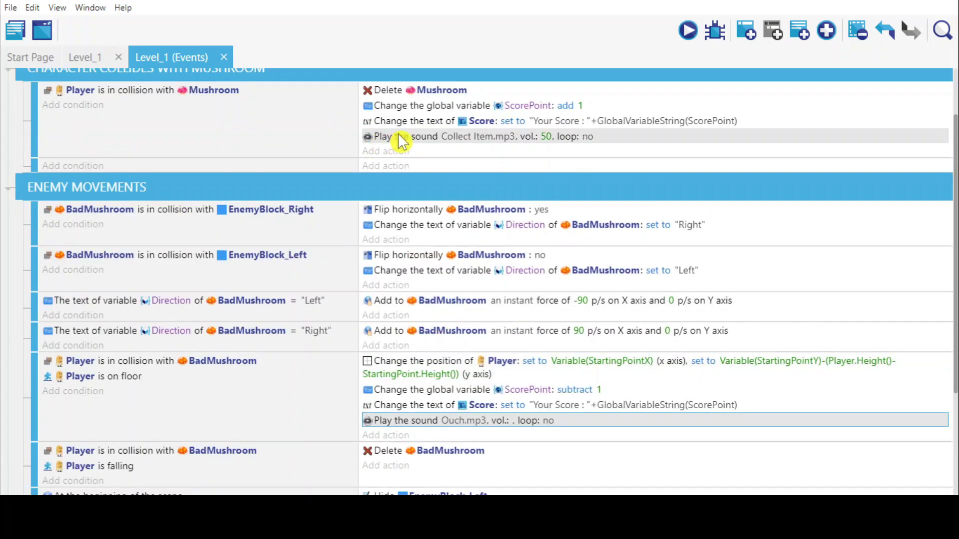
Step: Copy the Collect Item.mp3 volume 50 action into the falling BadMushroom collision event
{"action": "right_click", "coordinate": [435, 144]}
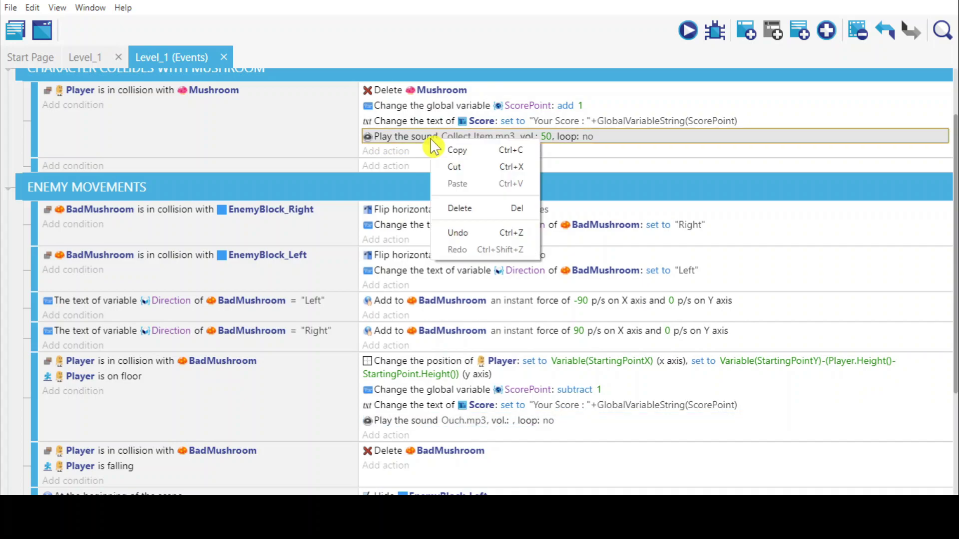
{"action": "left_click", "coordinate": [455, 149]}
{"action": "scroll", "coordinate": [552, 329], "scroll_direction": "down", "scroll_amount": 3}
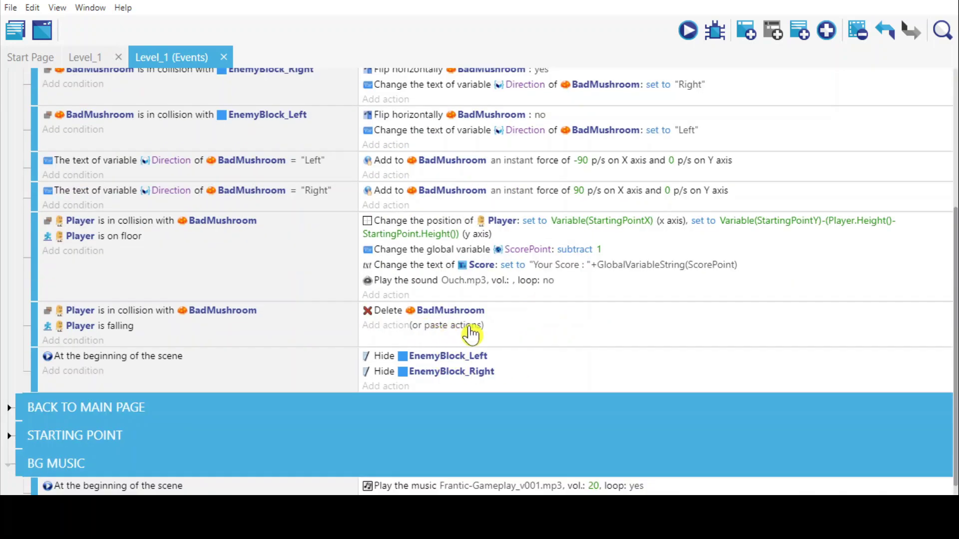
{"action": "left_click", "coordinate": [469, 328]}
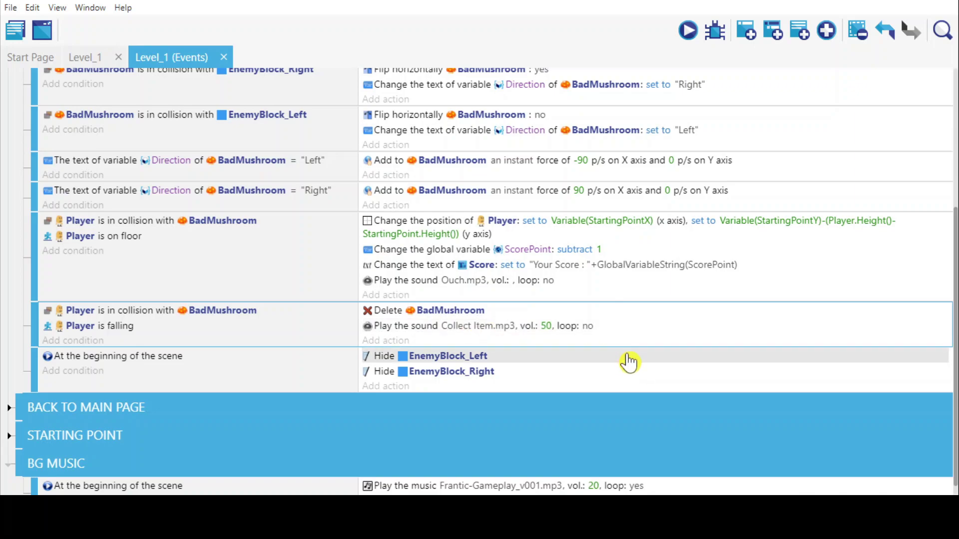
{"action": "left_click", "coordinate": [688, 30]}
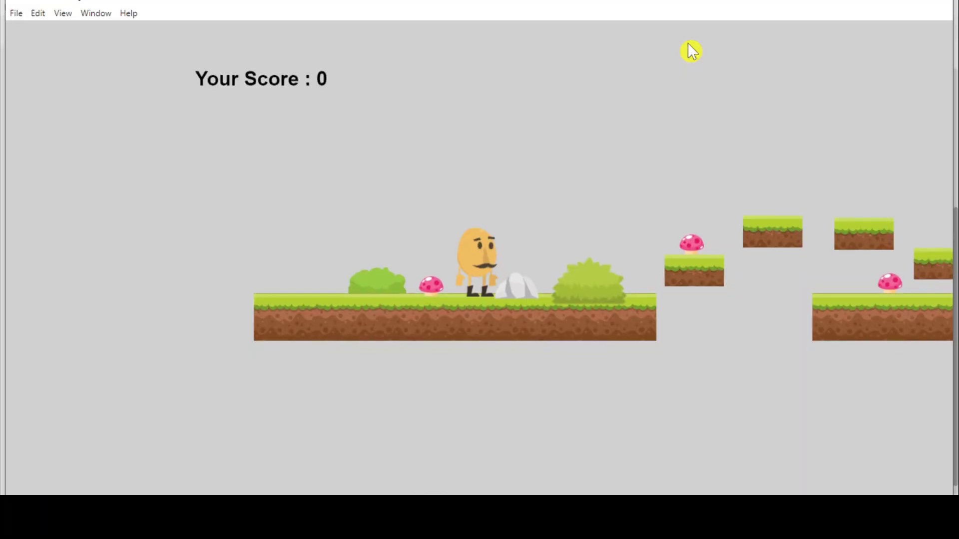
{"action": "key", "text": "space"}
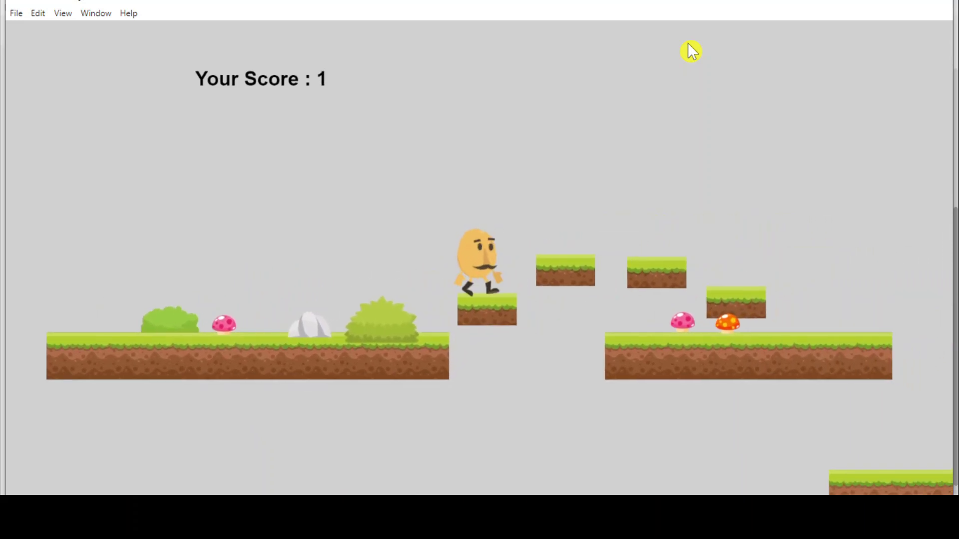
{"action": "key", "text": "space"}
{"action": "key", "text": "space"}
{"action": "key", "text": "space"}
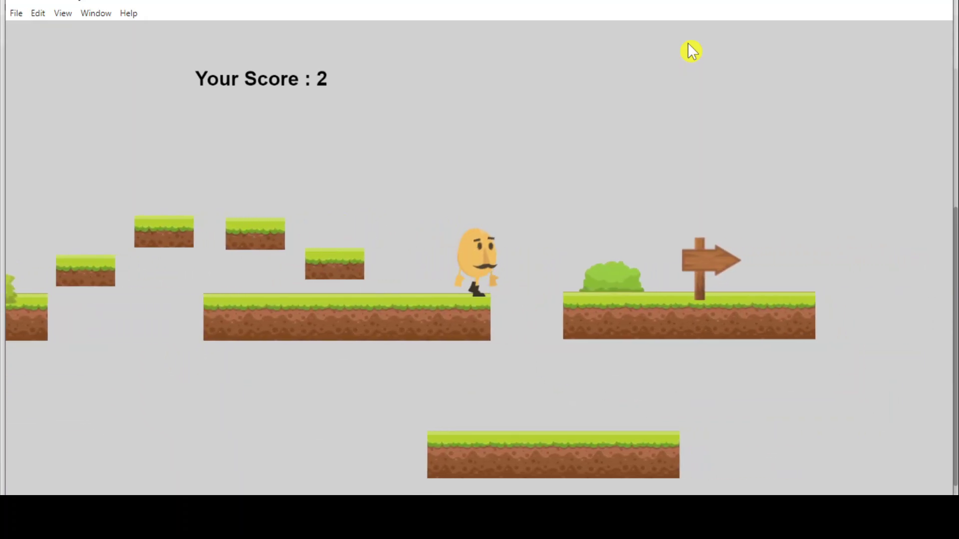
{"action": "key", "text": "Left"}
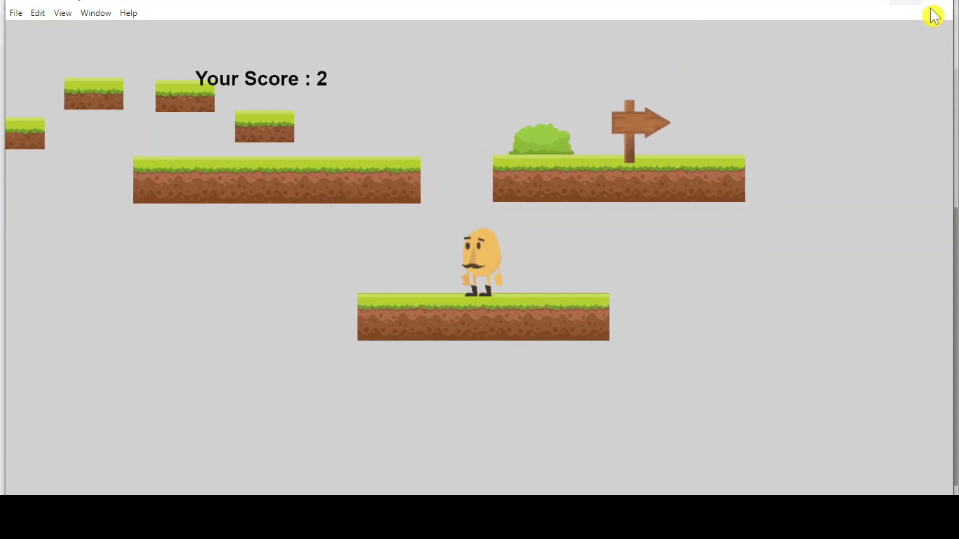
{"action": "left_click", "coordinate": [931, 9]}
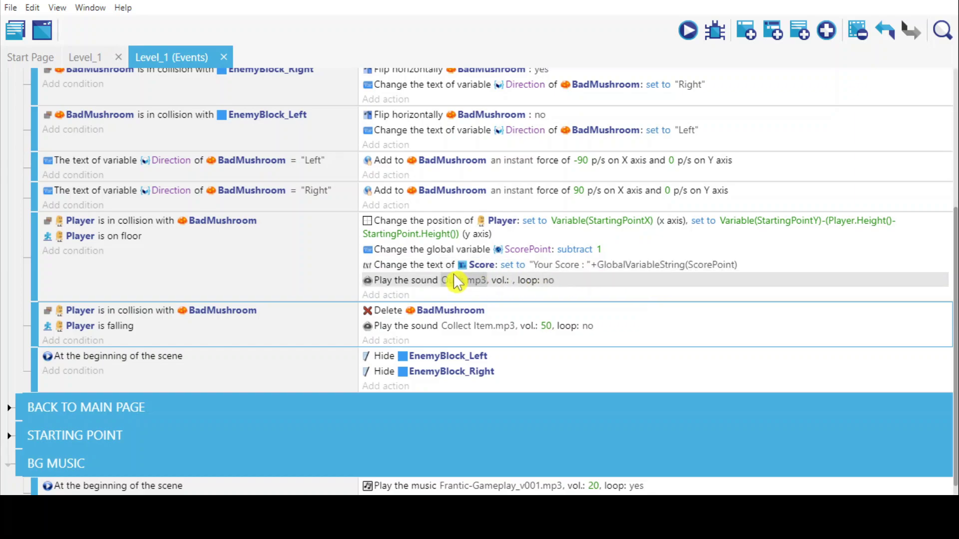
{"action": "scroll", "coordinate": [663, 306], "scroll_direction": "down", "scroll_amount": 1}
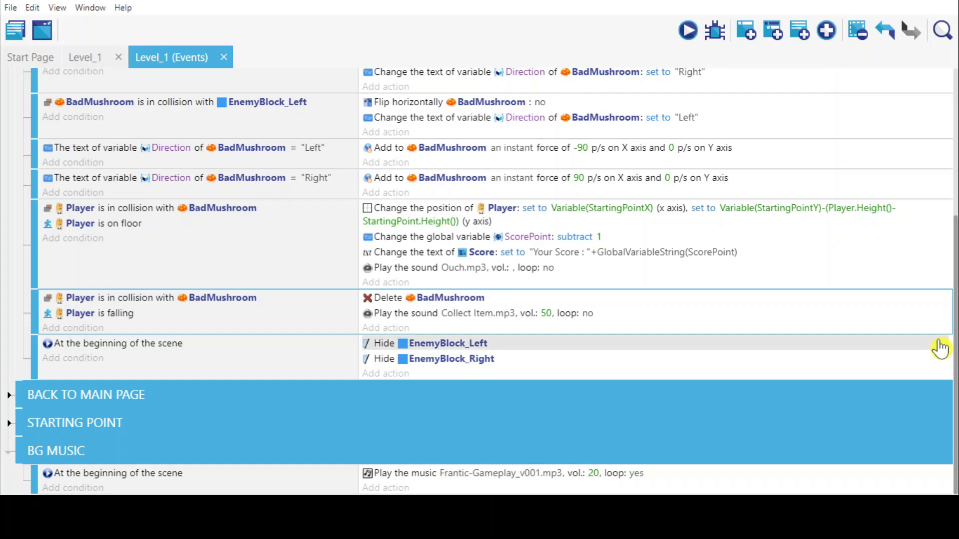
{"action": "scroll", "coordinate": [882, 393], "scroll_direction": "up", "scroll_amount": 5}
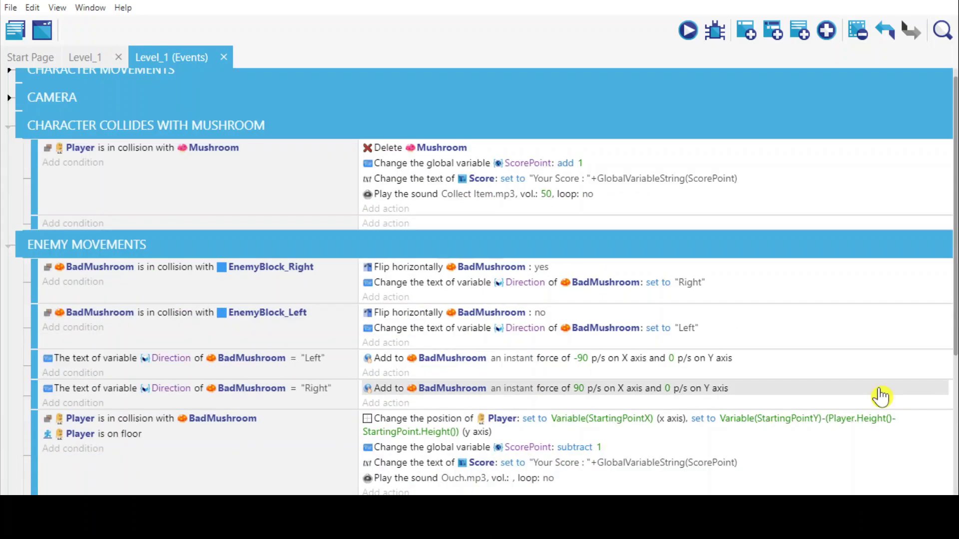